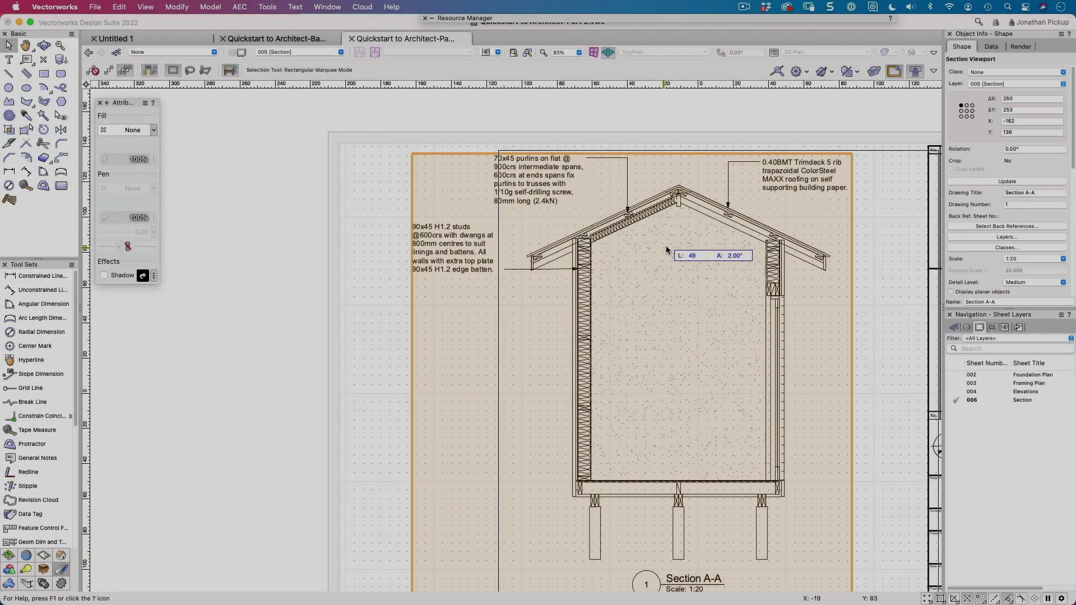
# Shift the section viewport right and display general notes by Note Description from Database.
pyautogui.moveTo(667, 250); pyautogui.dragTo(666, 250)
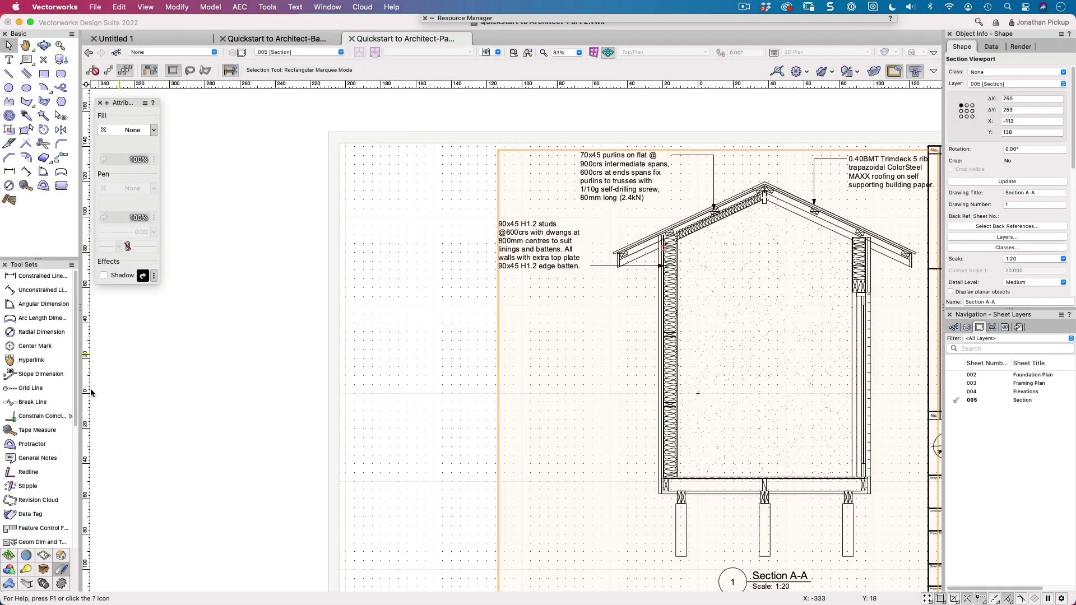
pyautogui.click(30, 453)
pyautogui.scroll(-1, 30, 452)
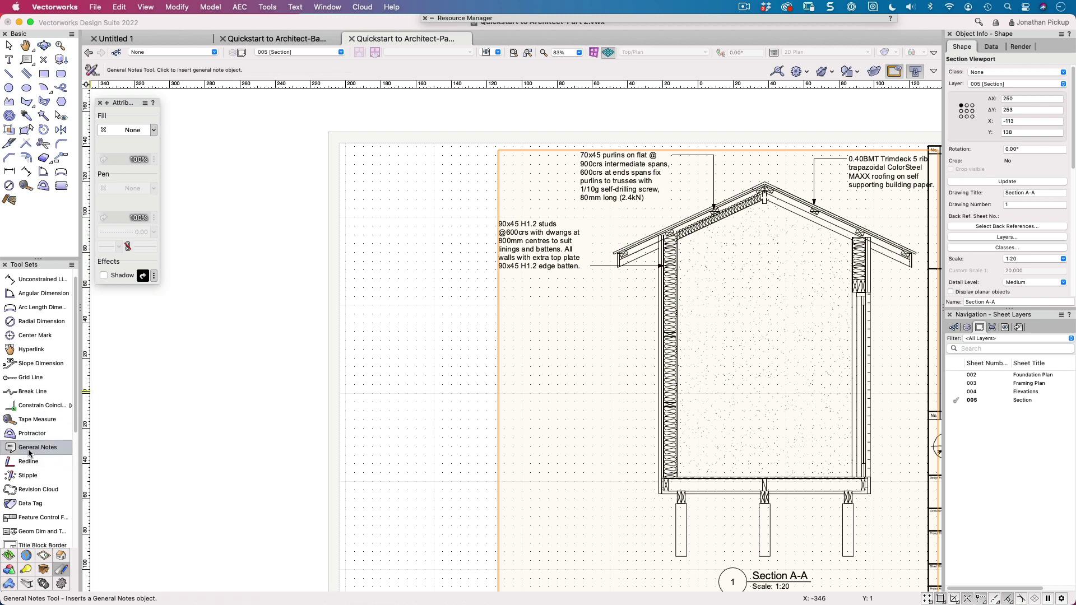
pyautogui.click(30, 453)
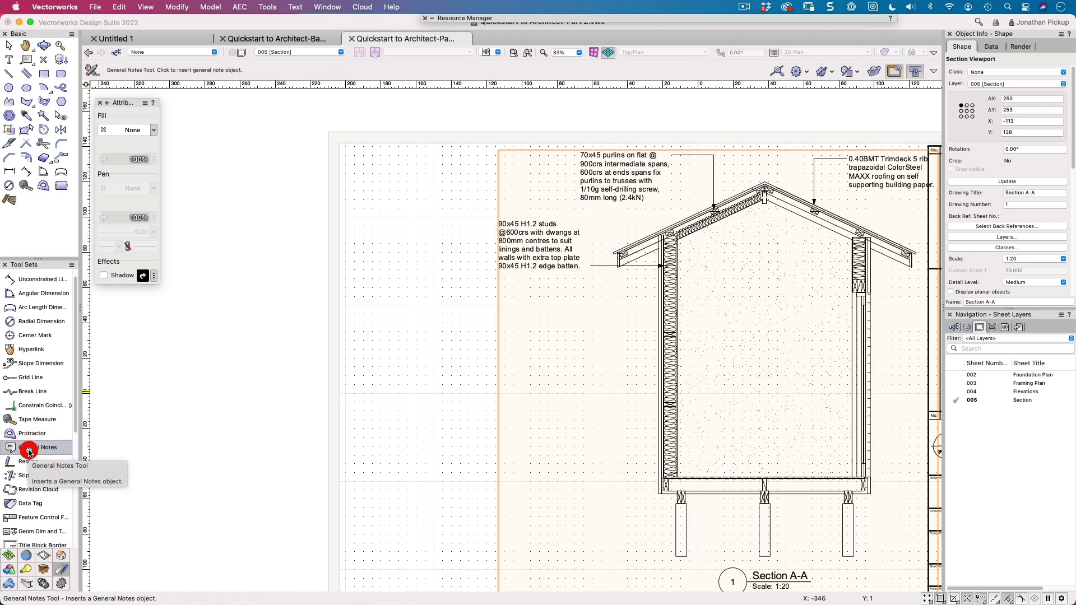
pyautogui.click(91, 71)
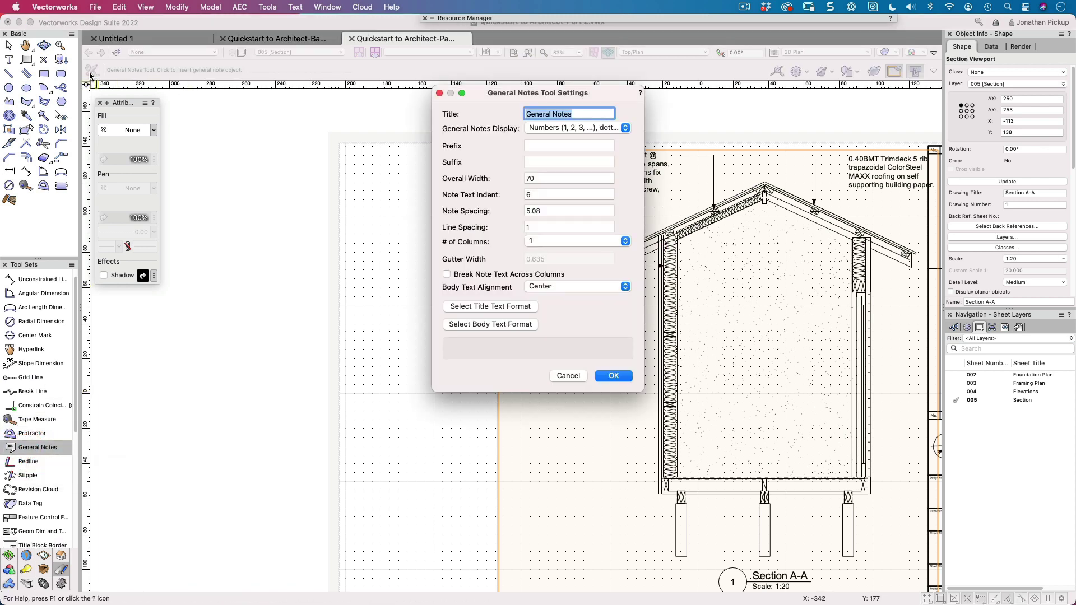
pyautogui.click(570, 129)
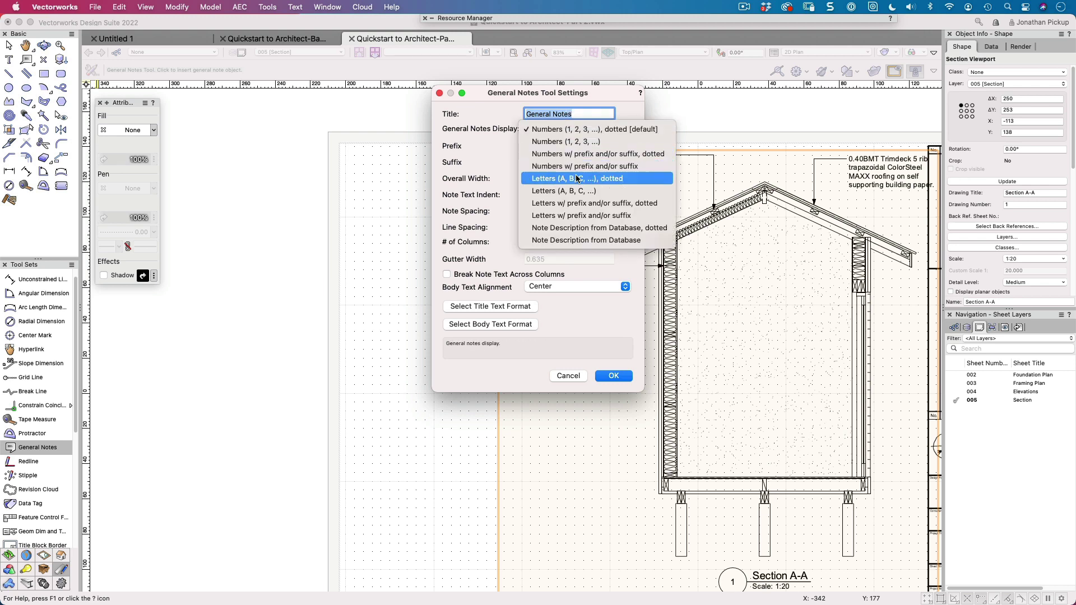
pyautogui.click(560, 239)
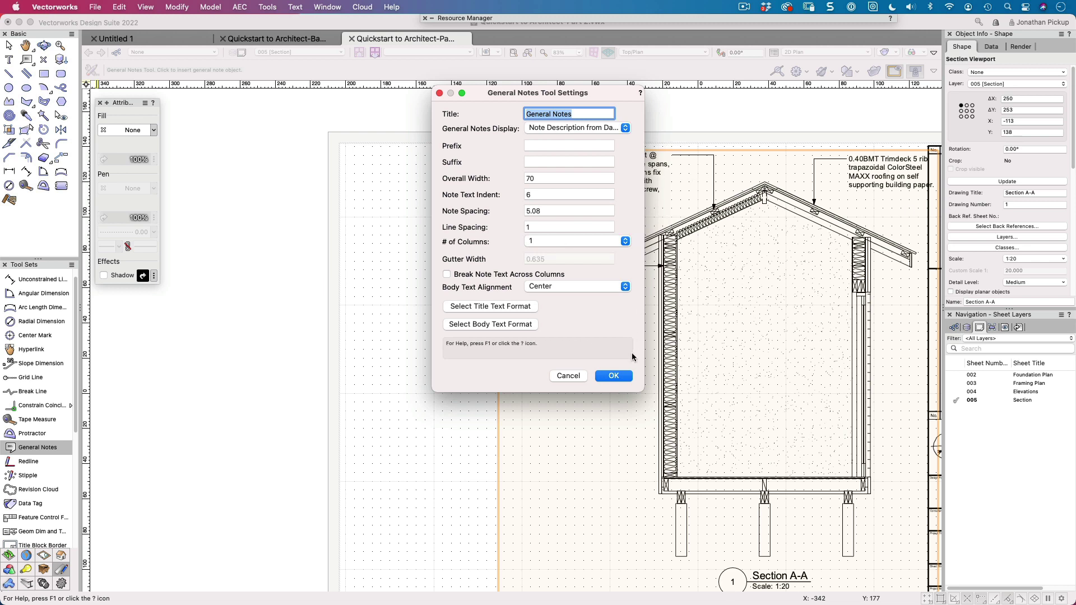
# Place a General Notes object and add the Plies note from the cottage notes database.
pyautogui.click(612, 376)
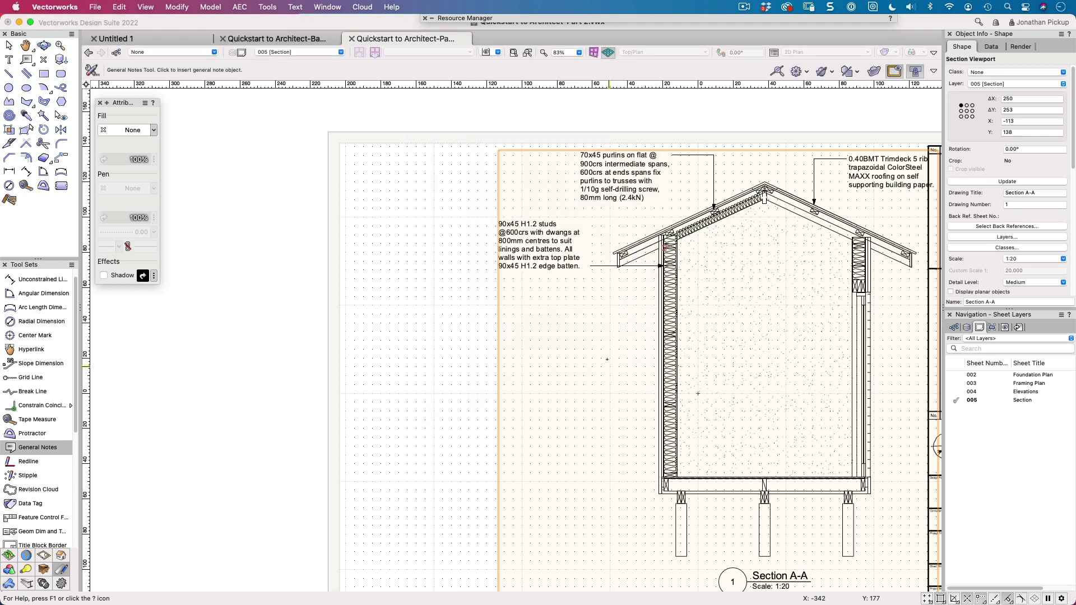
pyautogui.click(355, 297)
pyautogui.click(430, 284)
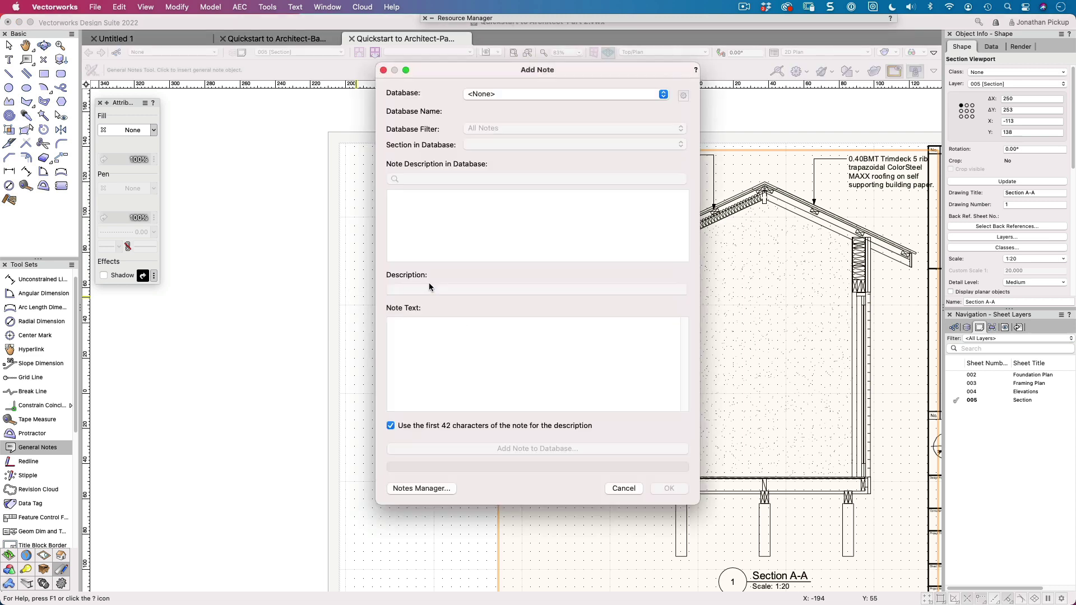
pyautogui.click(480, 93)
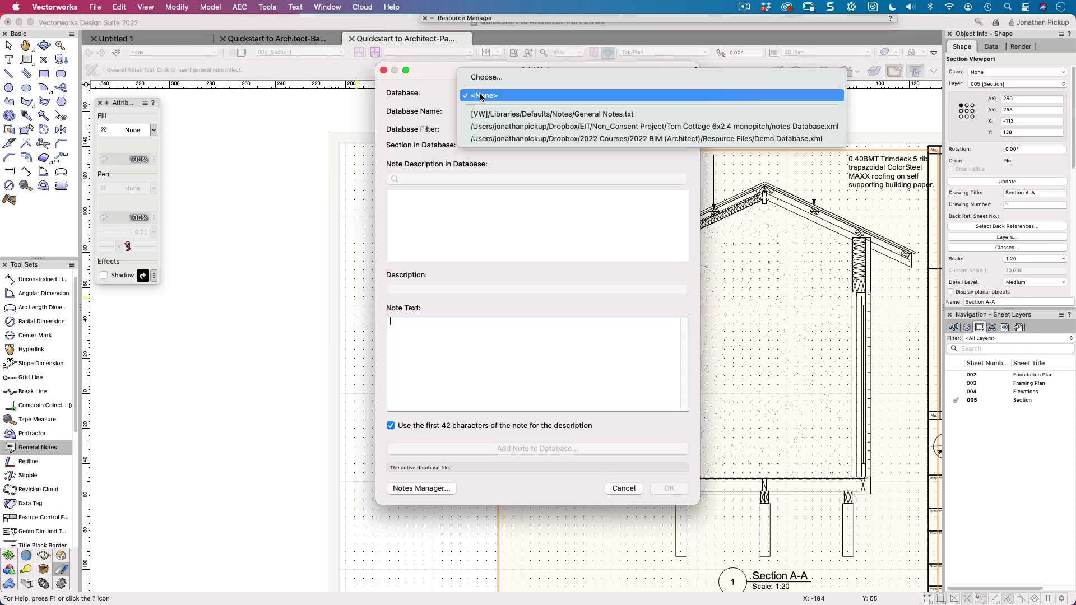
pyautogui.click(501, 127)
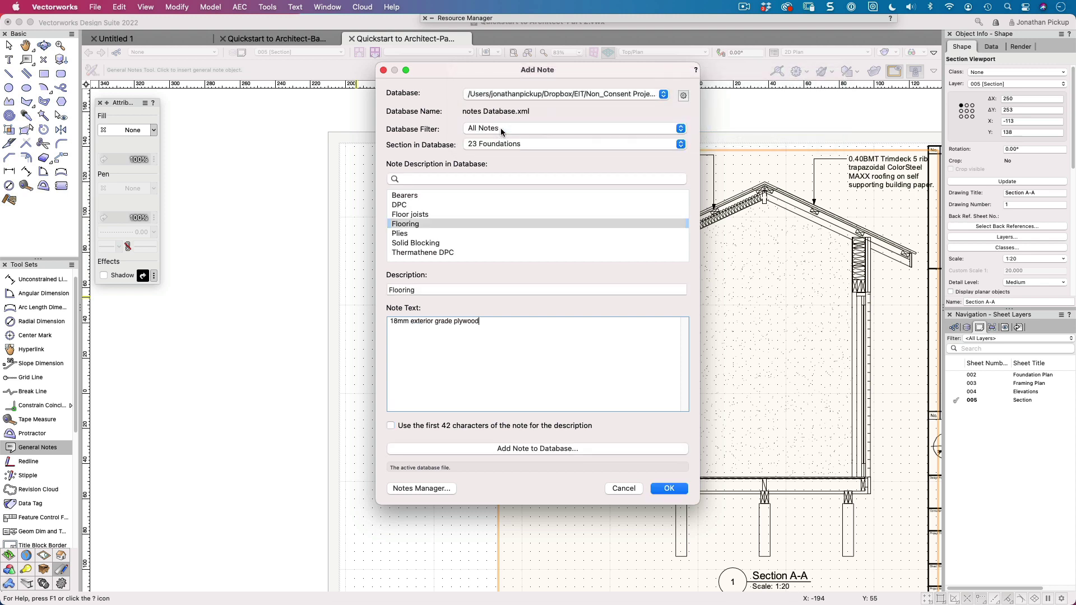
pyautogui.click(425, 233)
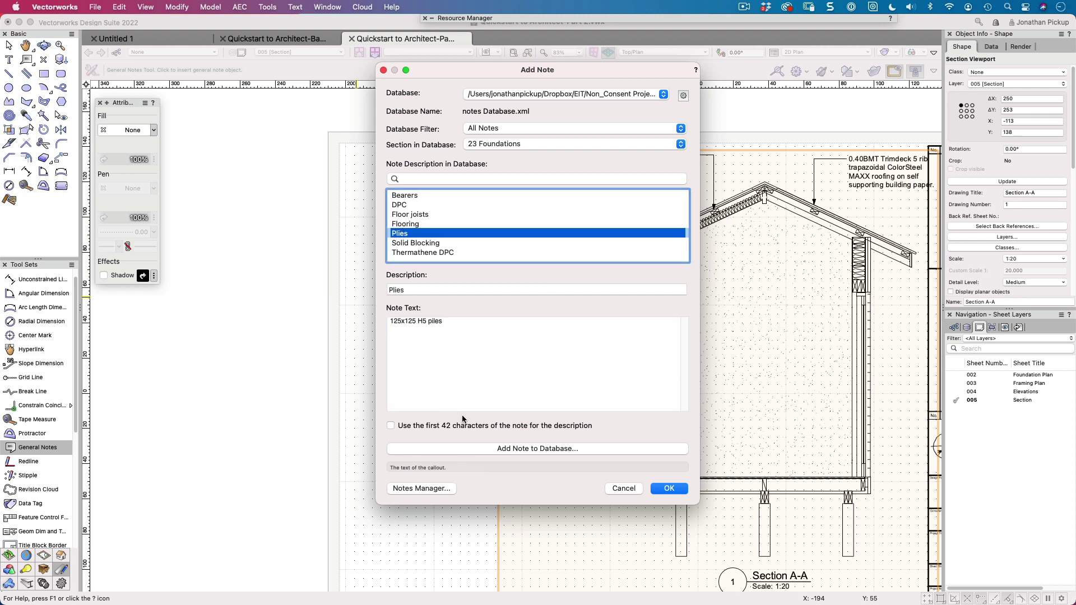
pyautogui.click(669, 489)
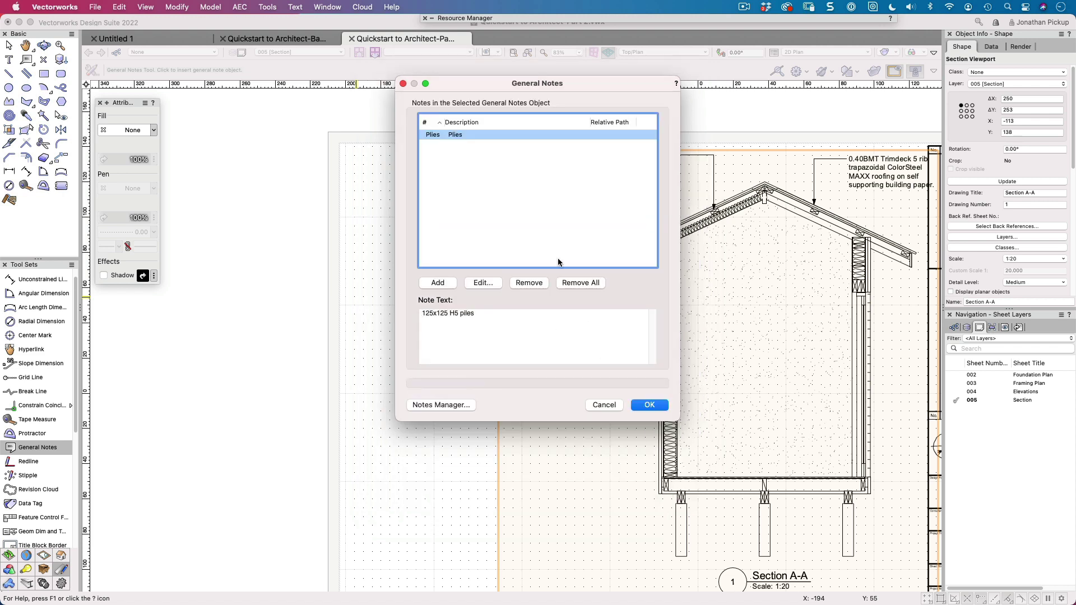
# Add the Bearers, Floor joists and Flooring notes to the table.
pyautogui.click(433, 280)
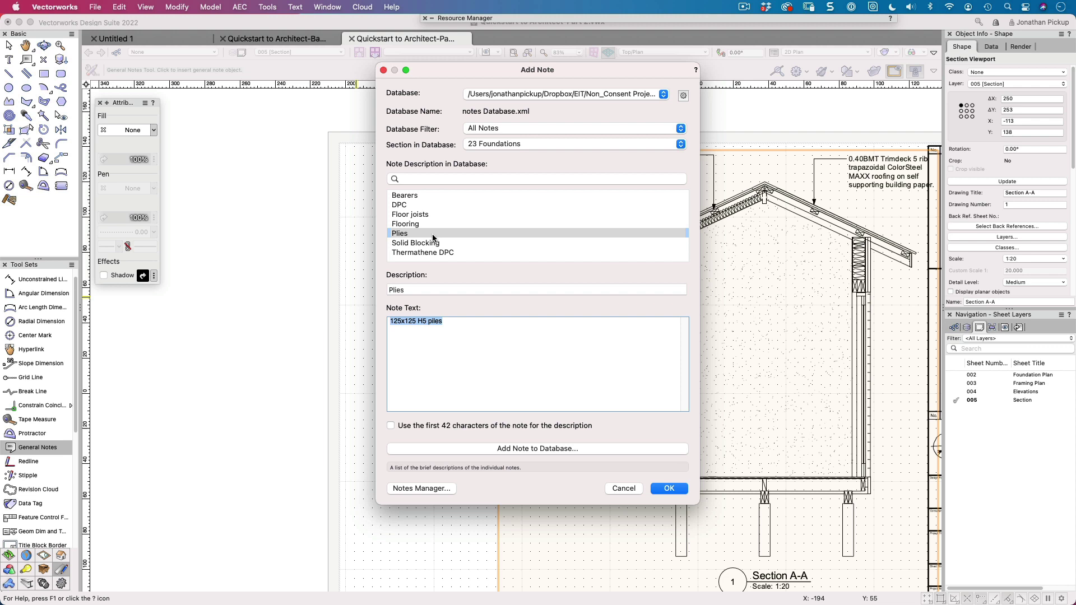
pyautogui.click(405, 195)
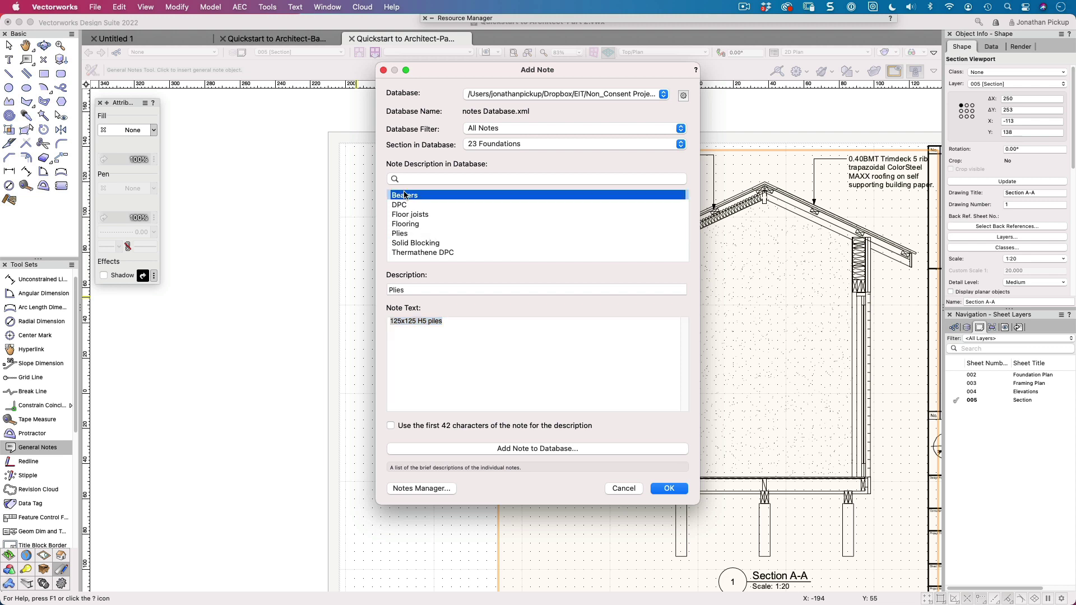
pyautogui.click(669, 488)
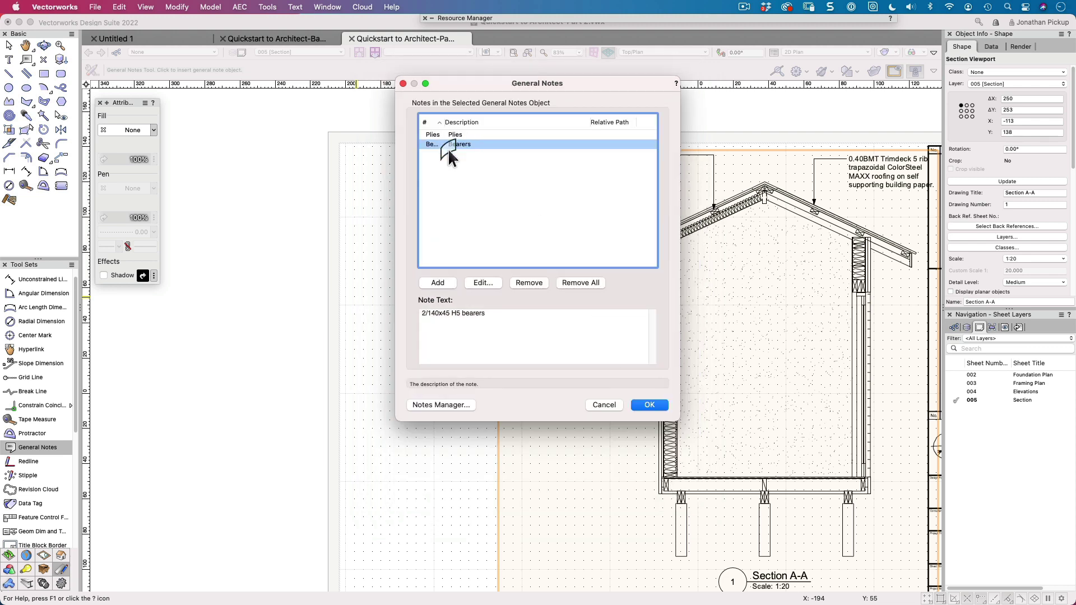
pyautogui.click(446, 282)
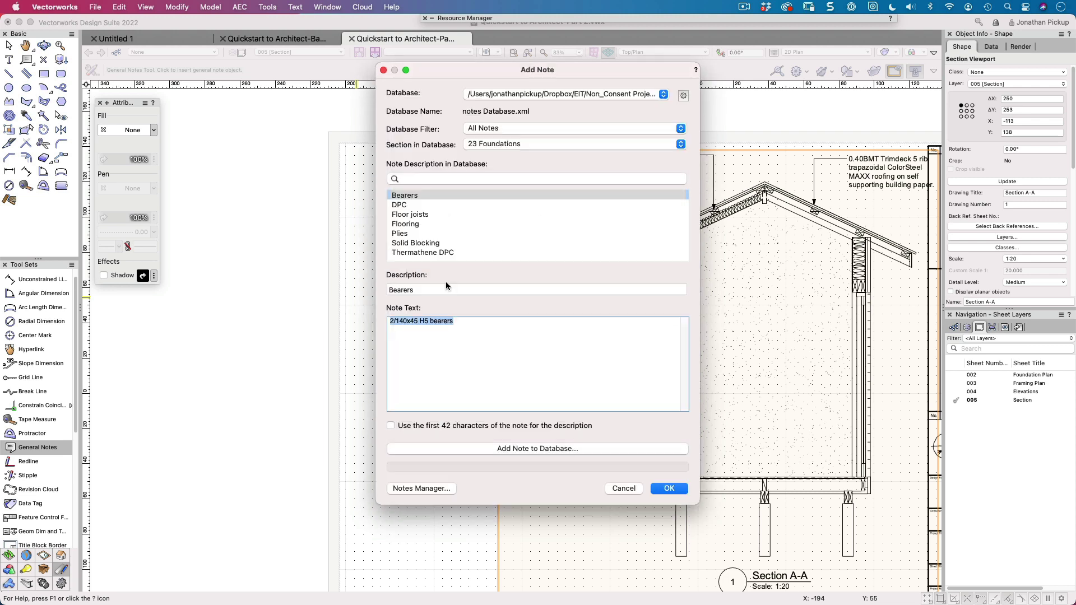
pyautogui.click(420, 215)
pyautogui.click(677, 489)
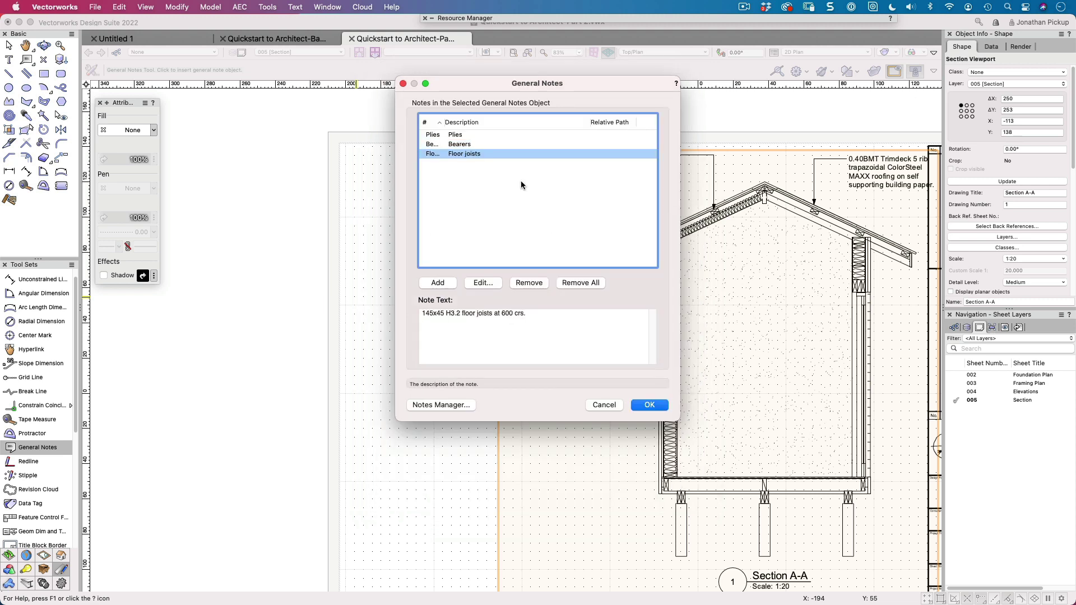
pyautogui.click(440, 280)
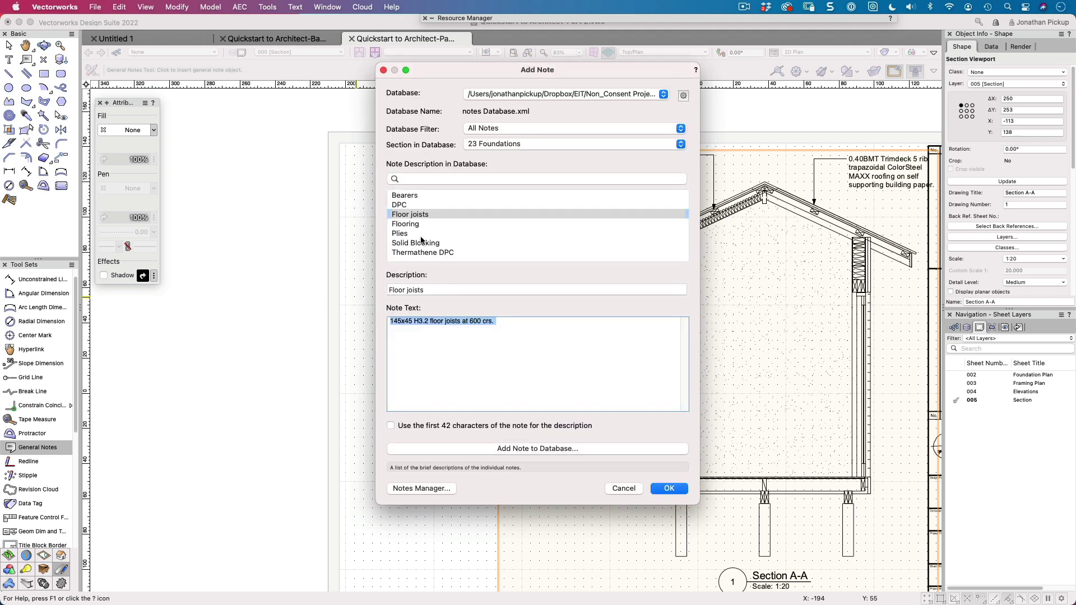
pyautogui.click(405, 224)
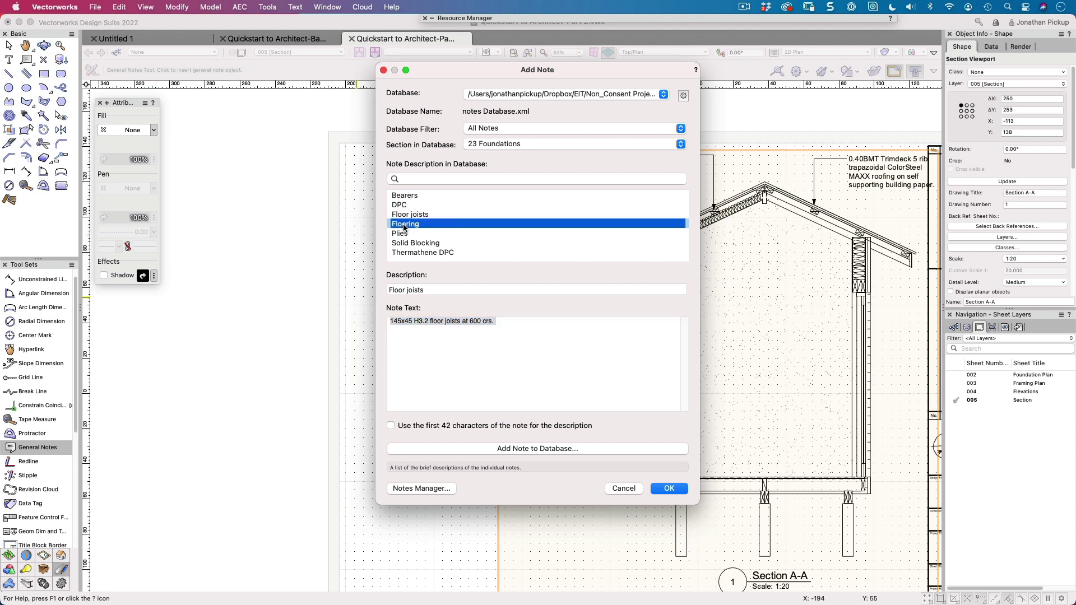
pyautogui.click(664, 491)
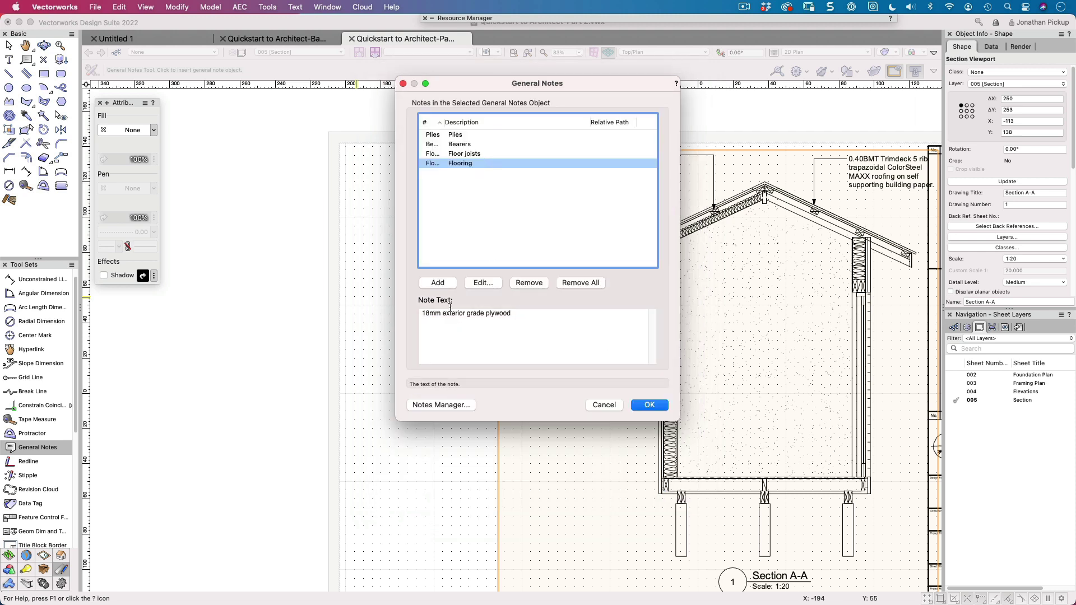
pyautogui.click(438, 282)
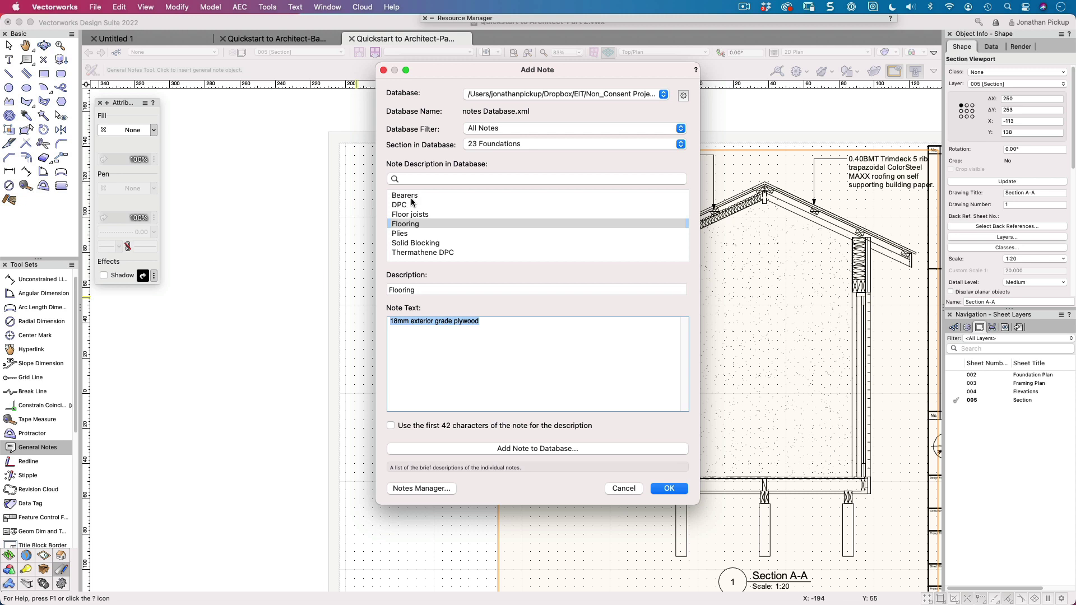
# From the 38 Timber database section, add the Bottom Plate and Studs notes.
pyautogui.click(485, 144)
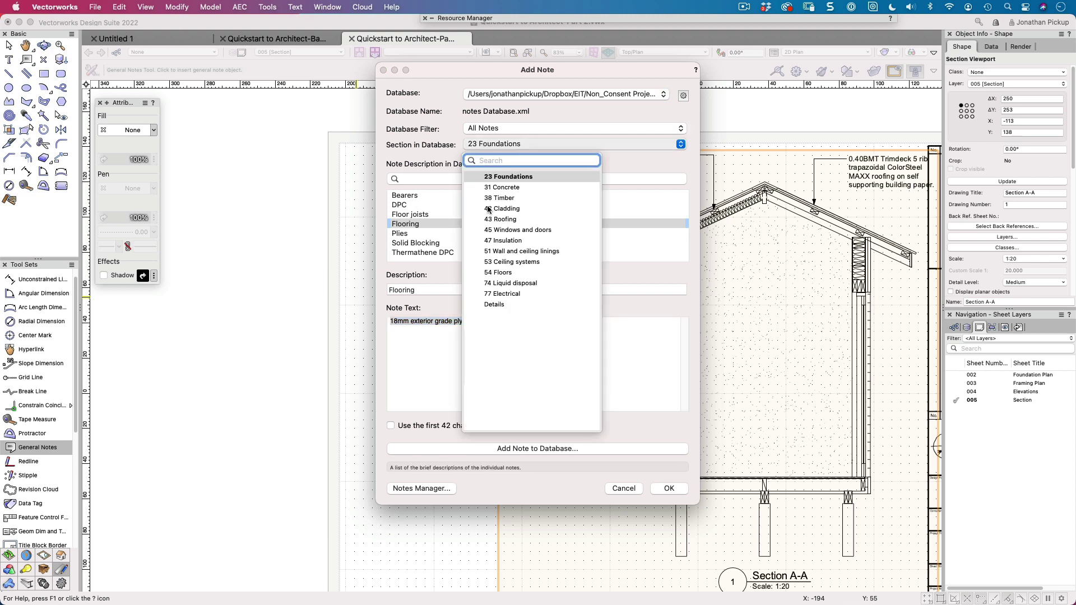
pyautogui.click(486, 198)
pyautogui.scroll(-5, 465, 237)
pyautogui.scroll(-1, 464, 243)
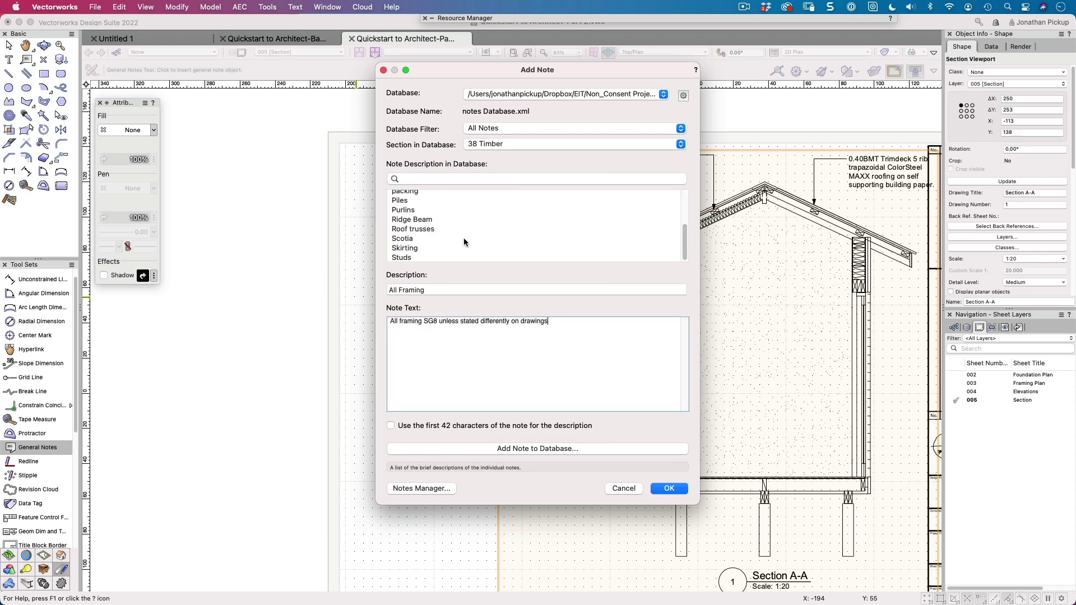
pyautogui.scroll(5, 435, 242)
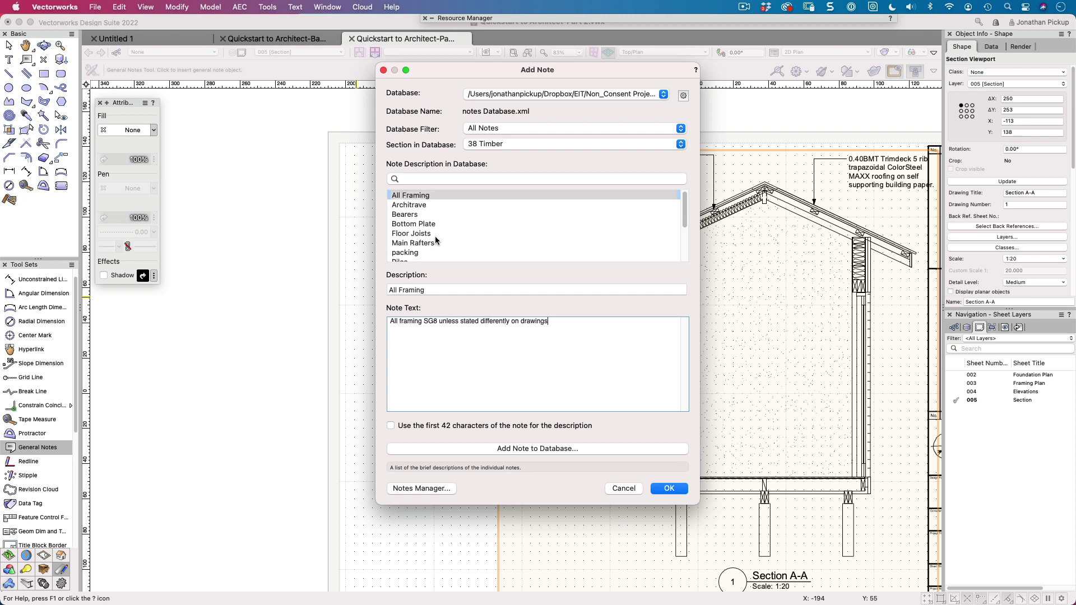
pyautogui.click(447, 224)
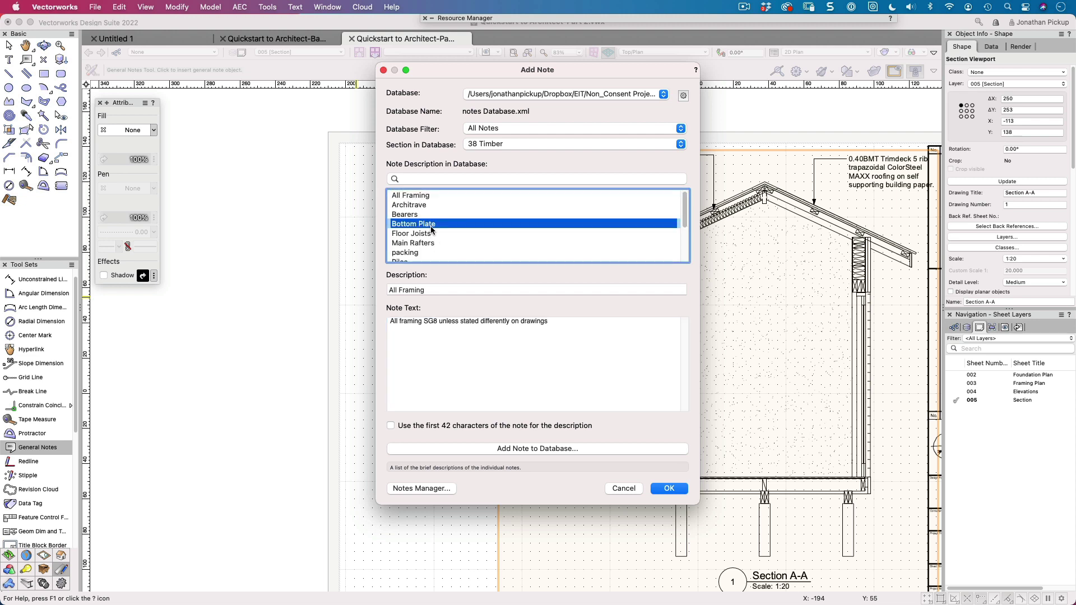
pyautogui.click(669, 488)
pyautogui.click(437, 284)
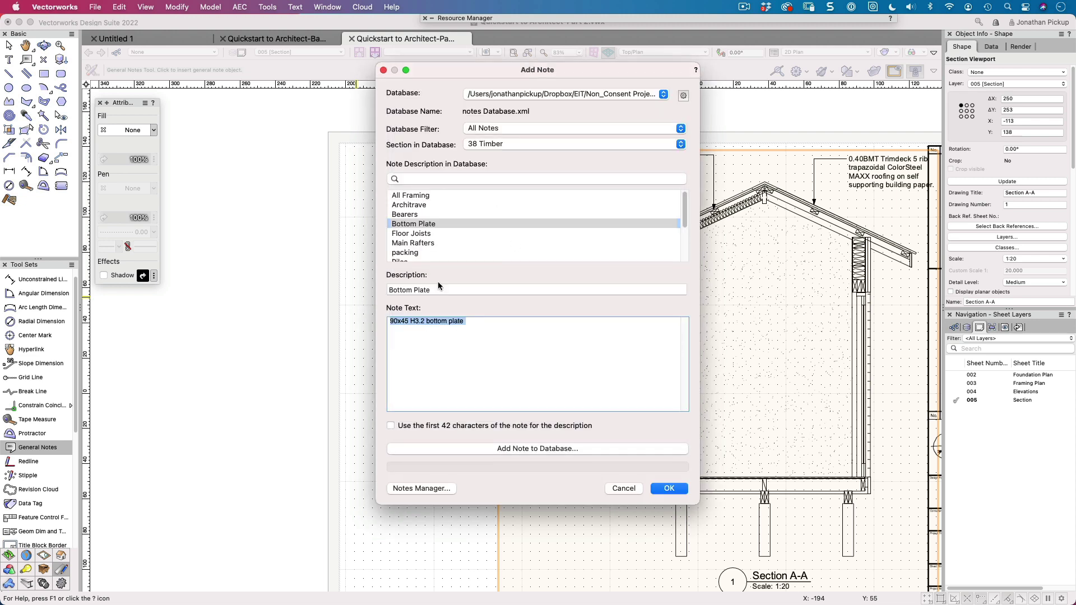
pyautogui.scroll(-2, 417, 227)
pyautogui.scroll(-2, 416, 227)
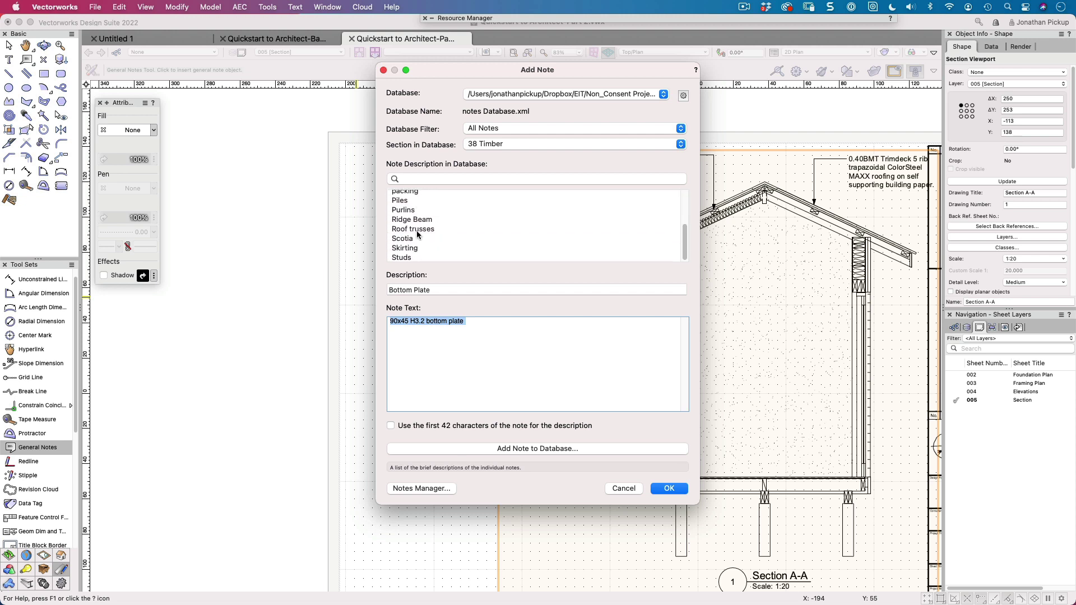
pyautogui.click(409, 257)
pyautogui.click(669, 488)
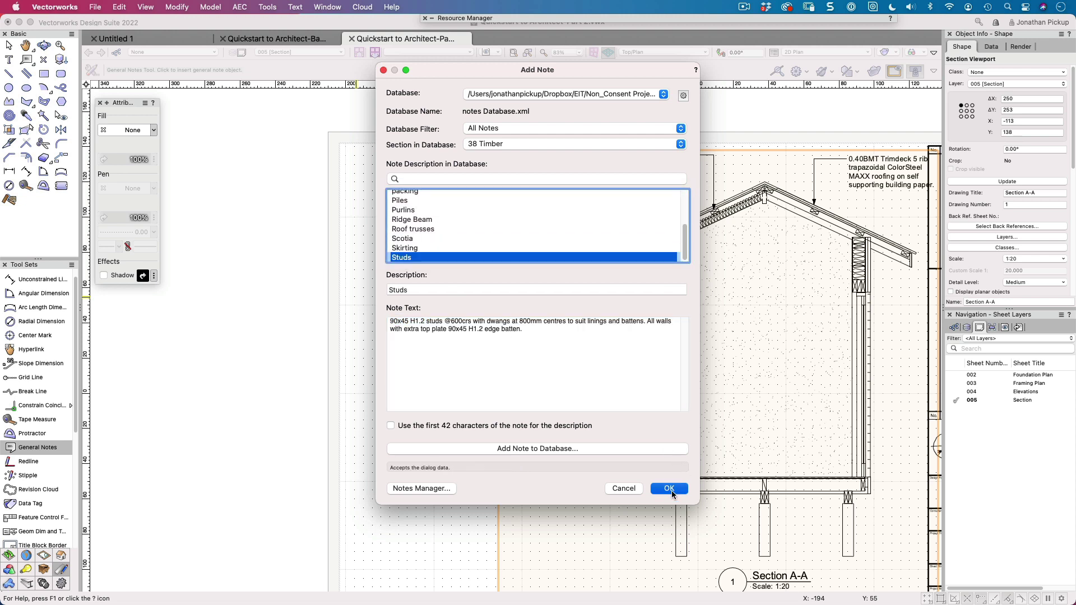
# Add the Main Rafters note and place the General Notes table on the sheet.
pyautogui.click(434, 283)
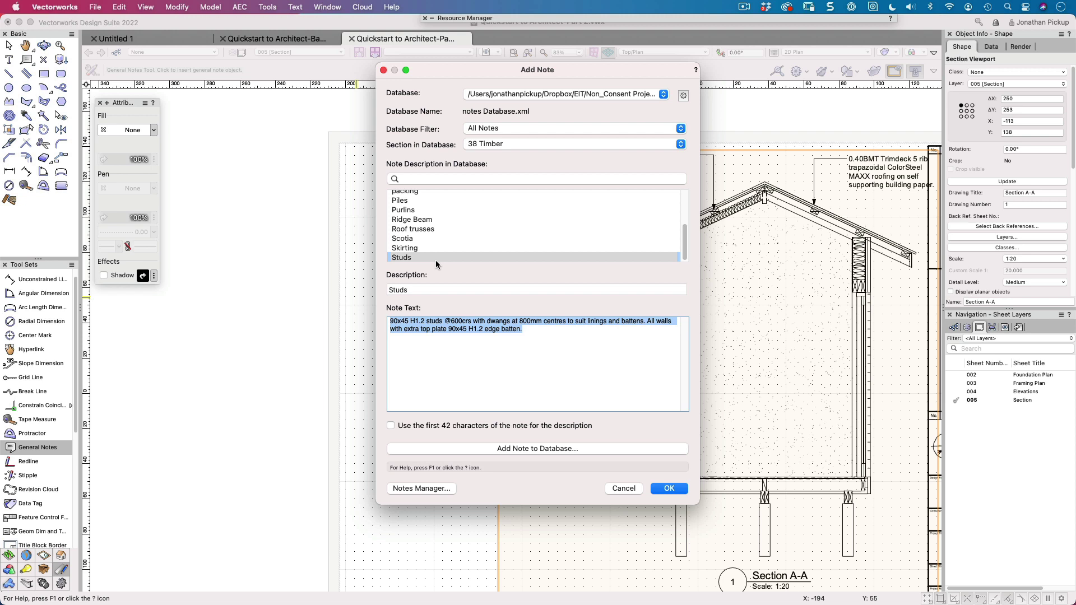
pyautogui.scroll(5, 435, 253)
pyautogui.scroll(-3, 427, 223)
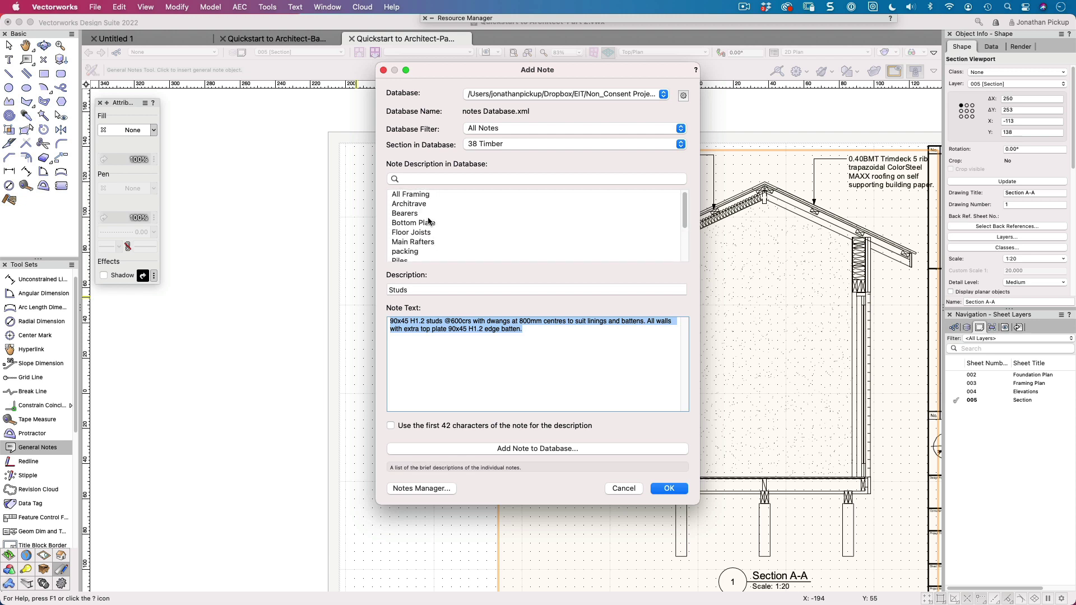
pyautogui.scroll(-2, 428, 222)
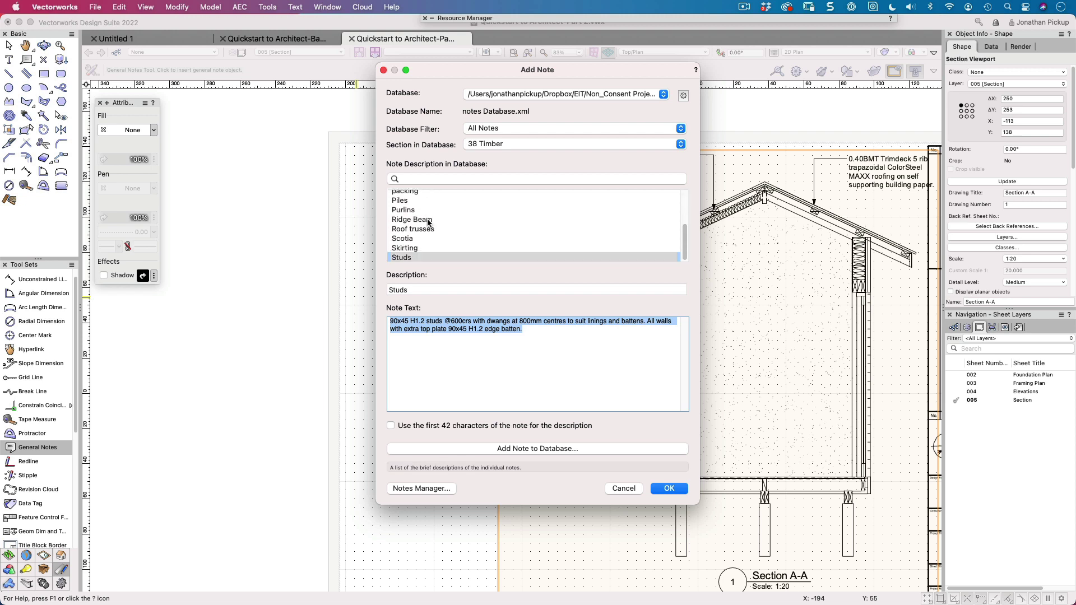
pyautogui.scroll(5, 427, 222)
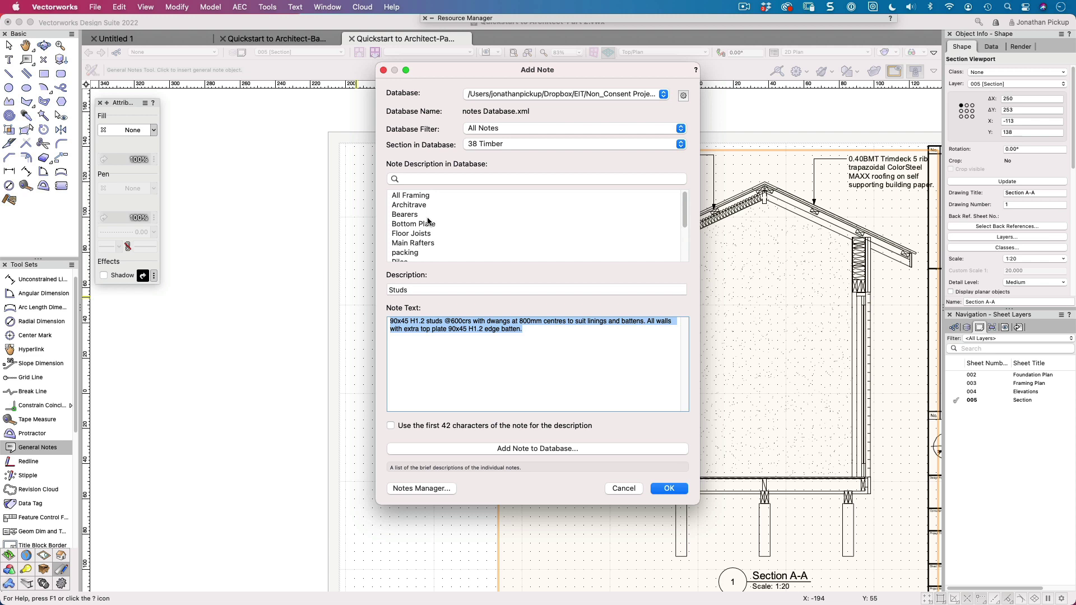
pyautogui.click(420, 245)
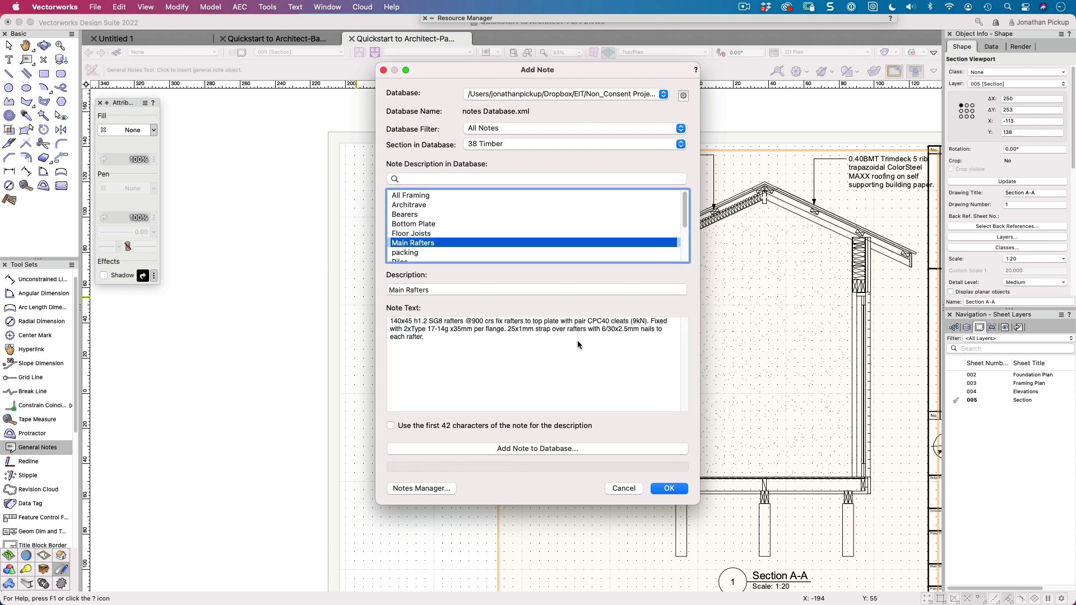
pyautogui.click(679, 492)
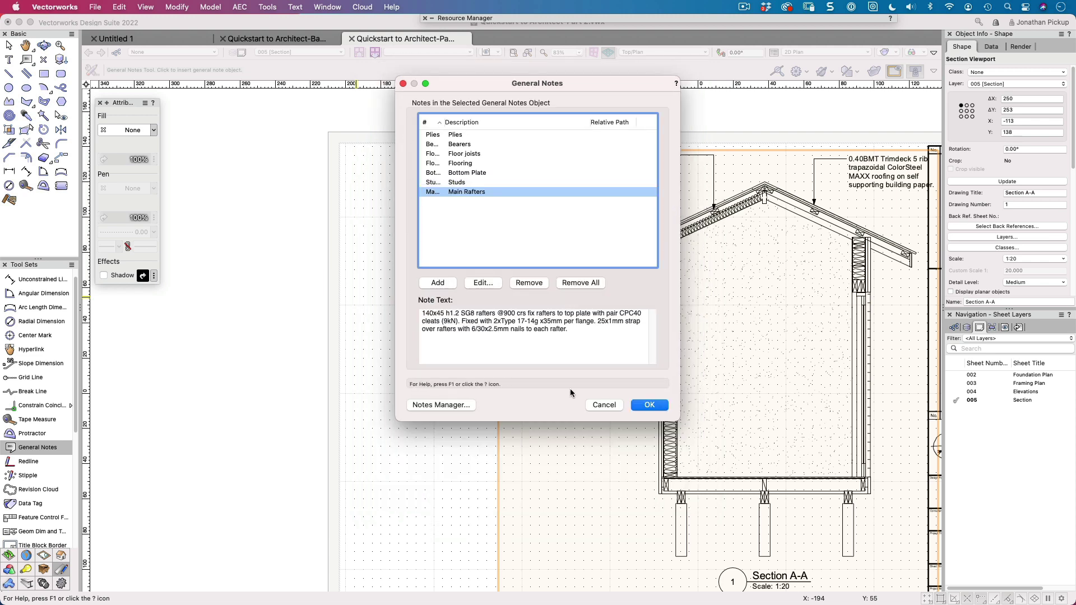
pyautogui.click(649, 405)
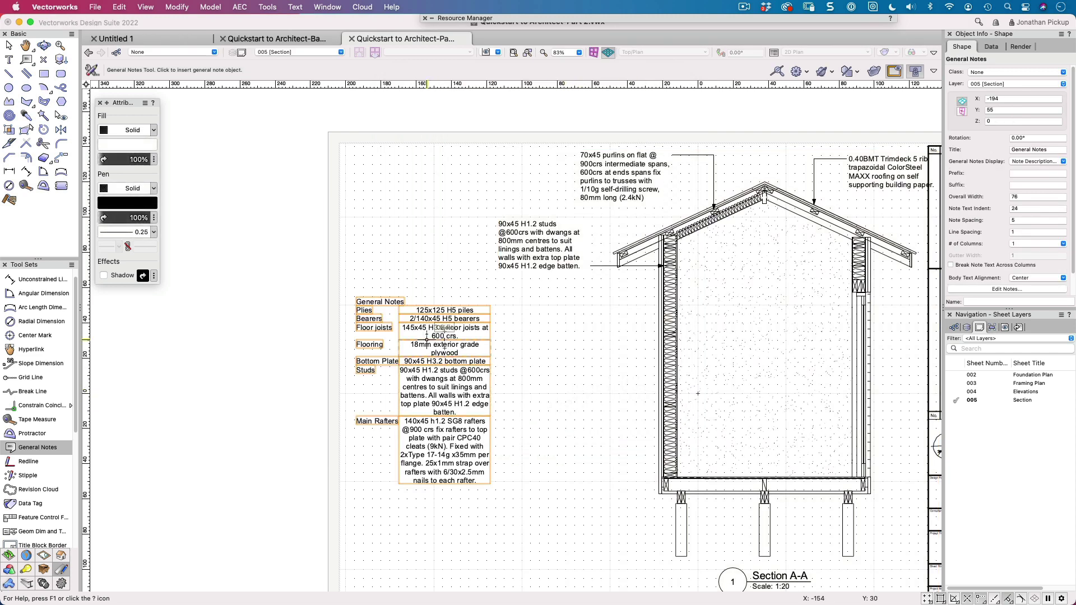
# Select the General Notes table and drag it to overall width 126 with note text indent 36.
pyautogui.click(9, 44)
pyautogui.click(380, 276)
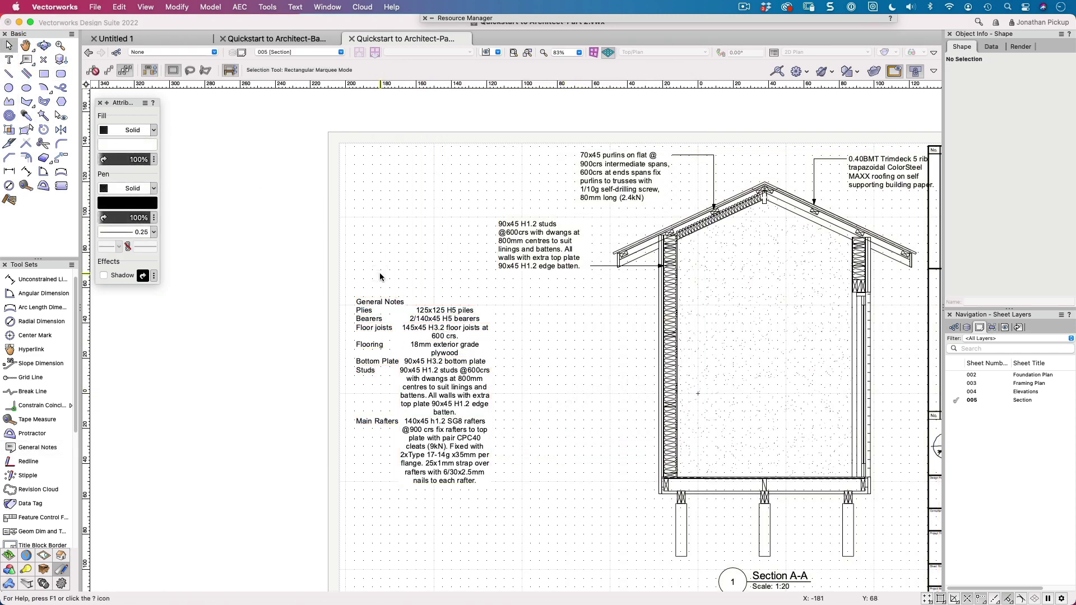
pyautogui.click(370, 303)
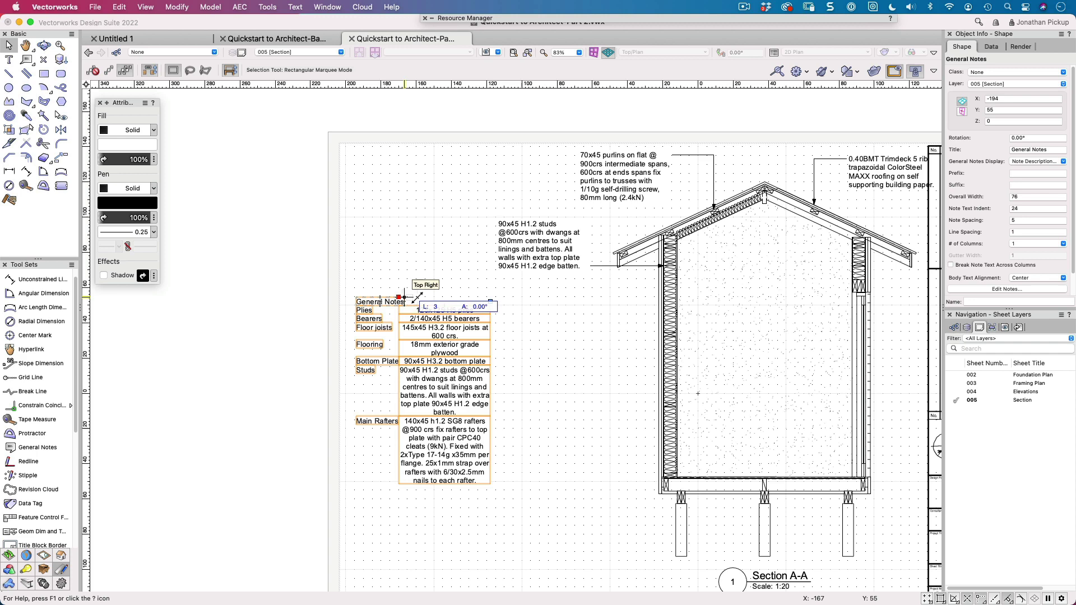
pyautogui.moveTo(405, 297); pyautogui.dragTo(420, 297)
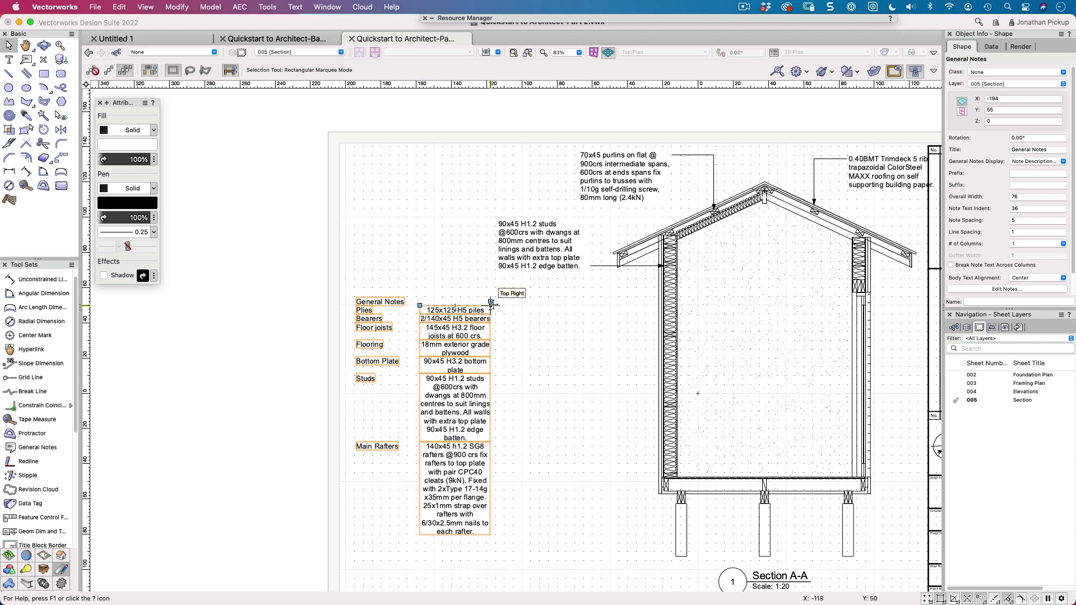
pyautogui.moveTo(491, 303); pyautogui.dragTo(577, 300)
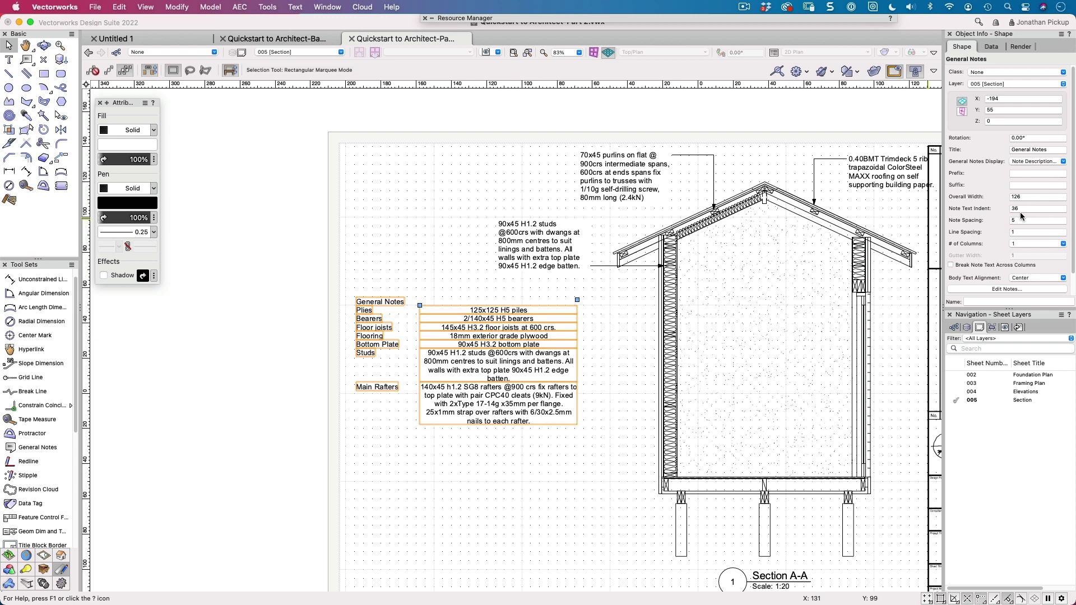
pyautogui.scroll(-1, 1020, 215)
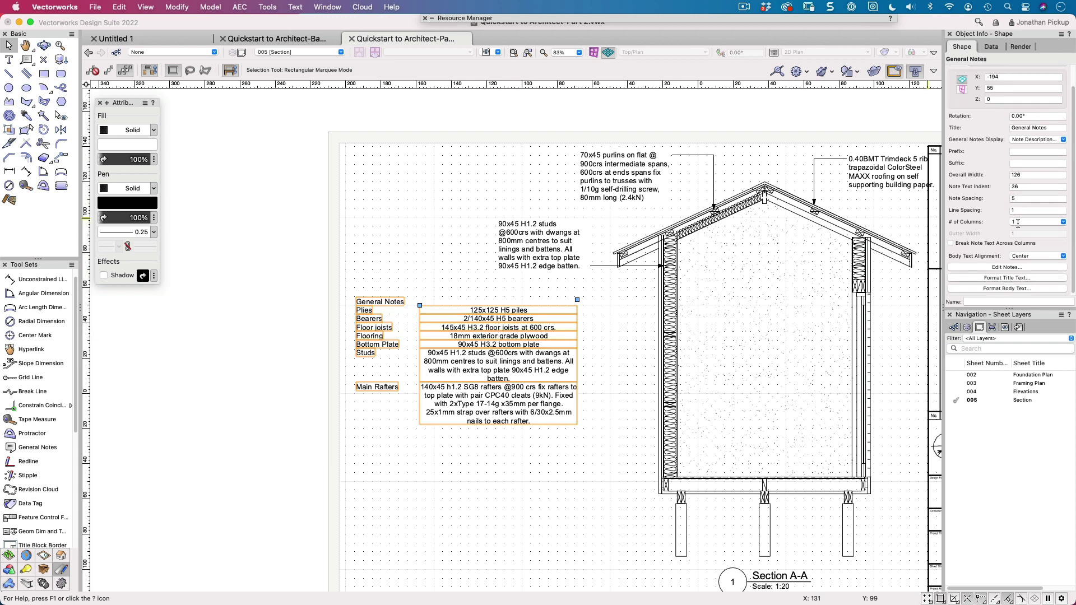
pyautogui.click(997, 289)
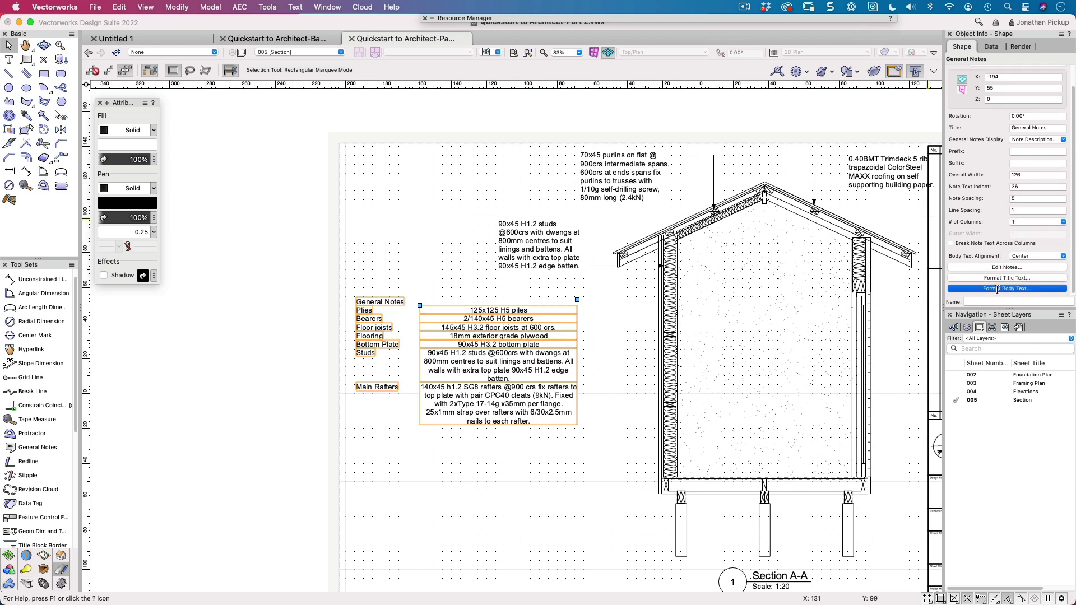
# Format the notes' body text as left-aligned Arial Narrow at size 10.
pyautogui.click(997, 288)
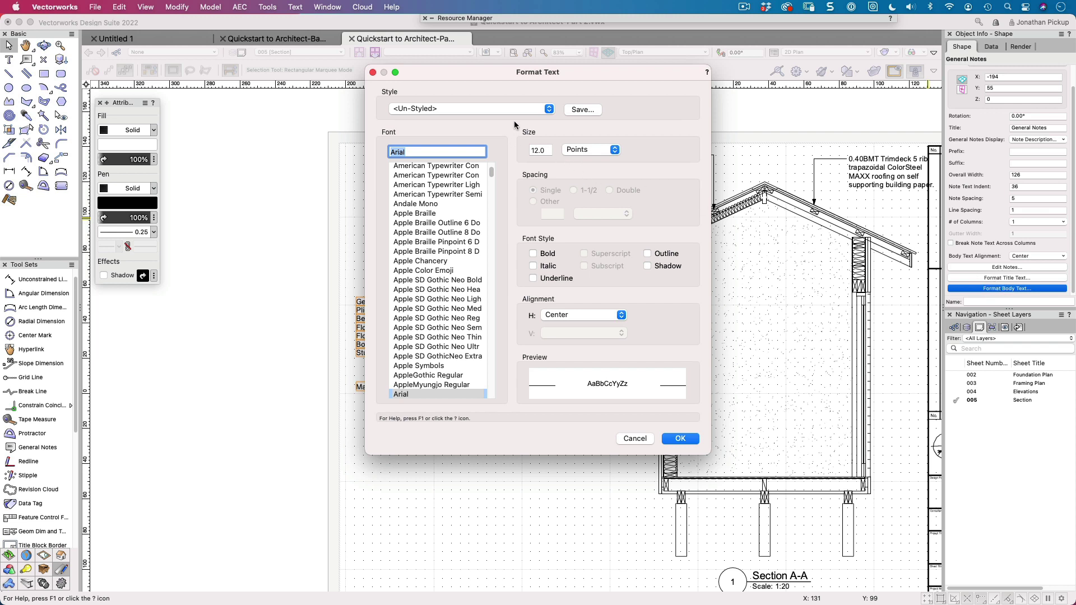
pyautogui.click(570, 313)
pyautogui.click(566, 305)
pyautogui.scroll(-3, 429, 336)
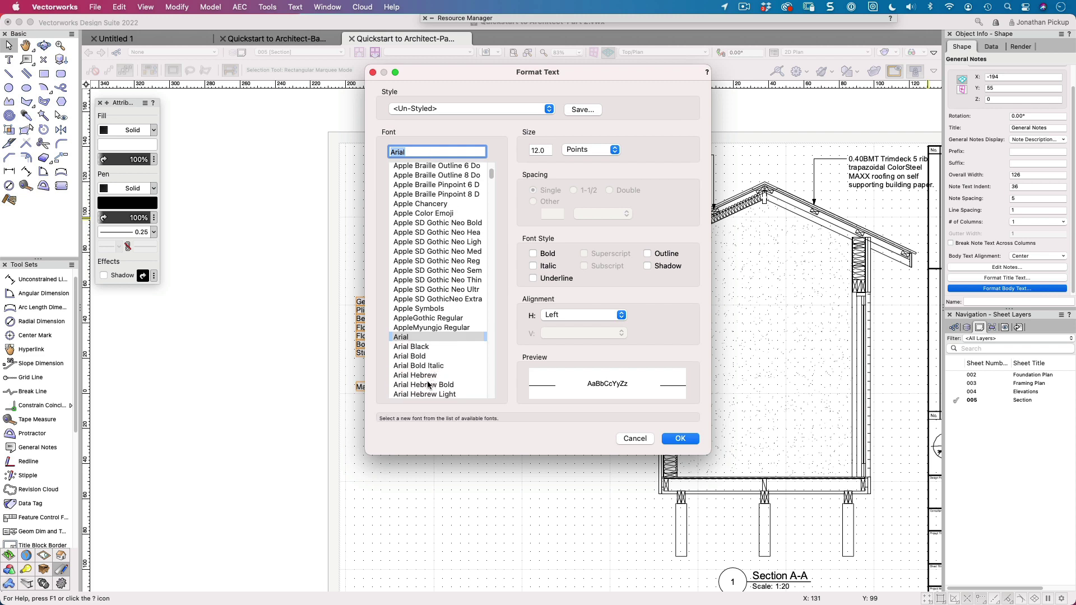
pyautogui.scroll(-4, 428, 385)
pyautogui.click(422, 356)
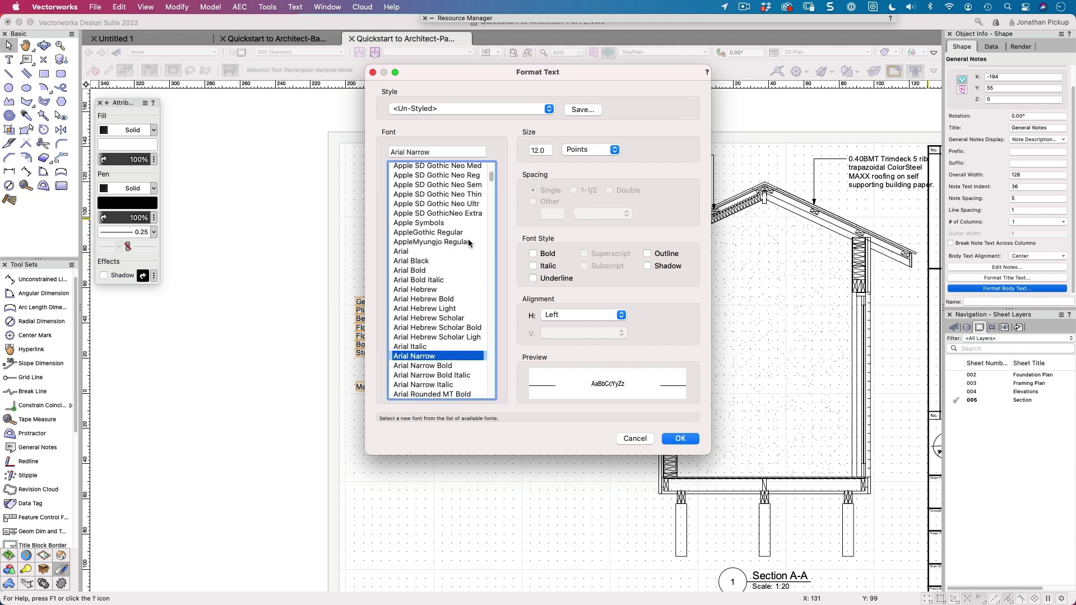
pyautogui.click(528, 148)
pyautogui.write('10')
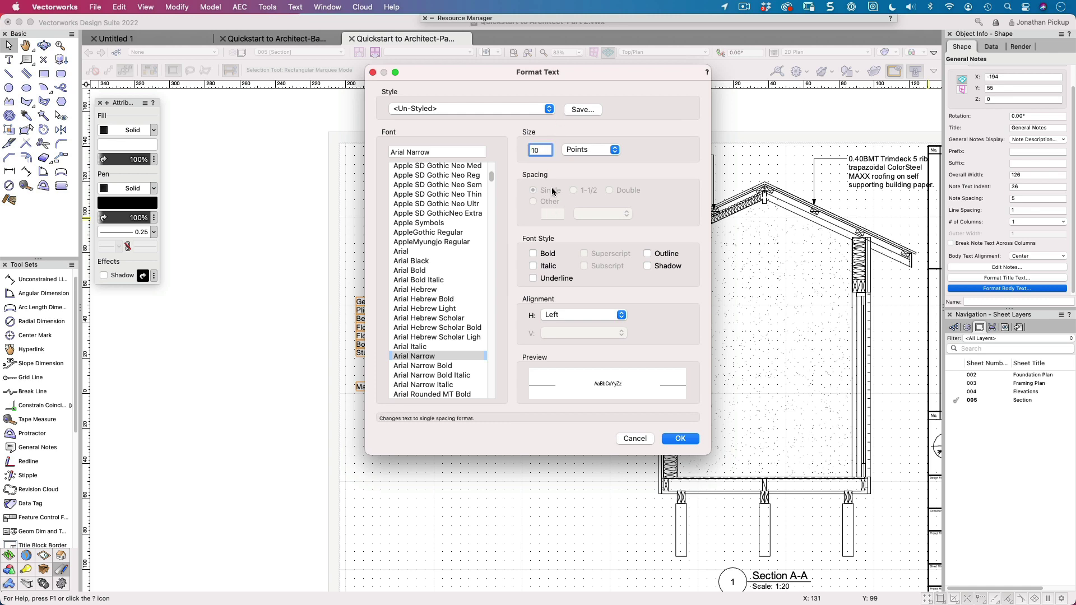
# Apply the body text formatting and tighten the table to width 98 with indent 24.
pyautogui.click(679, 439)
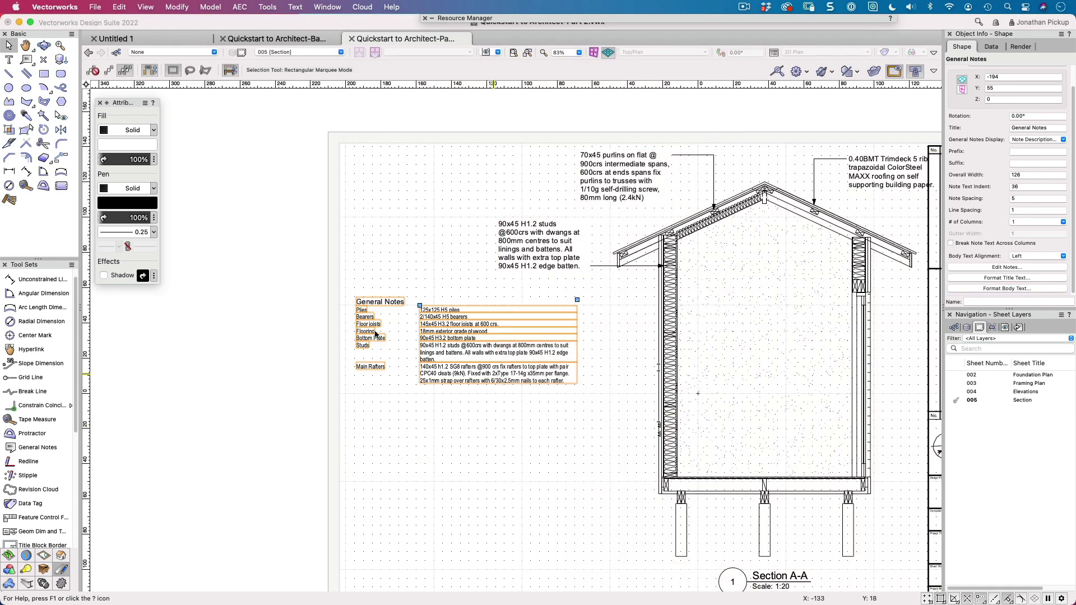
pyautogui.scroll(6, 402, 341)
pyautogui.scroll(-3, 403, 343)
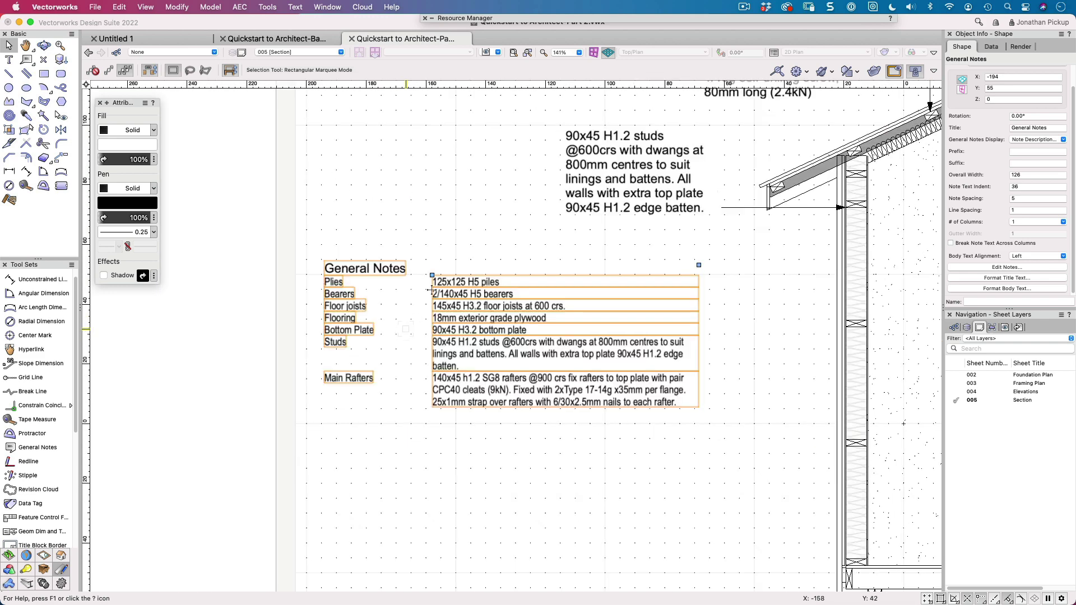
pyautogui.moveTo(432, 275); pyautogui.dragTo(395, 275)
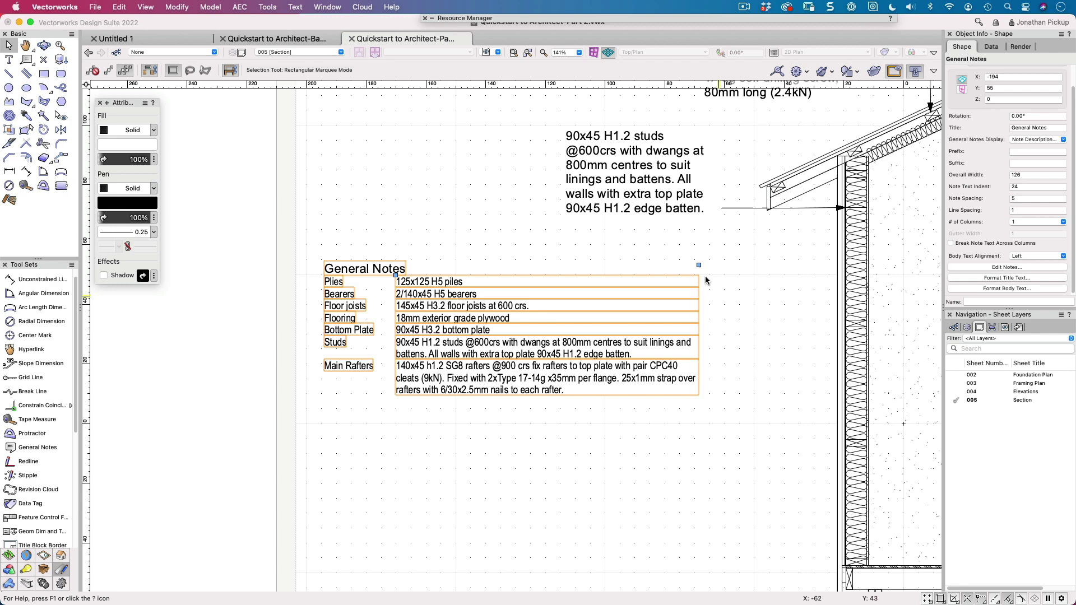
pyautogui.moveTo(696, 265); pyautogui.dragTo(617, 264)
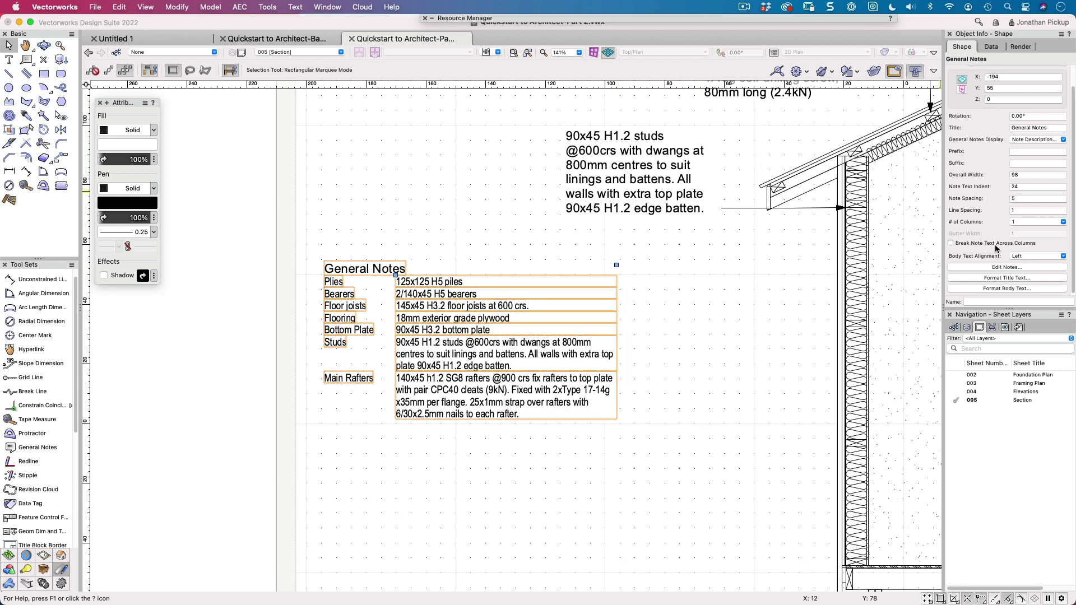
# Set the table's line spacing to 1.2, undoing a trial note spacing change.
pyautogui.click(1017, 198)
pyautogui.write('10')
pyautogui.press('Return')
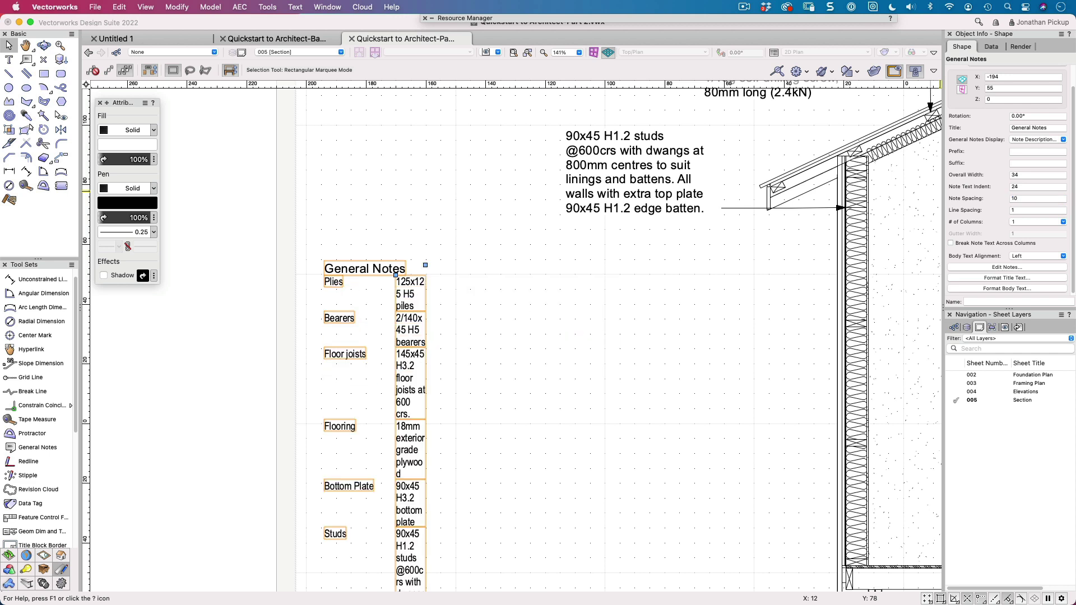
pyautogui.press('super+z')
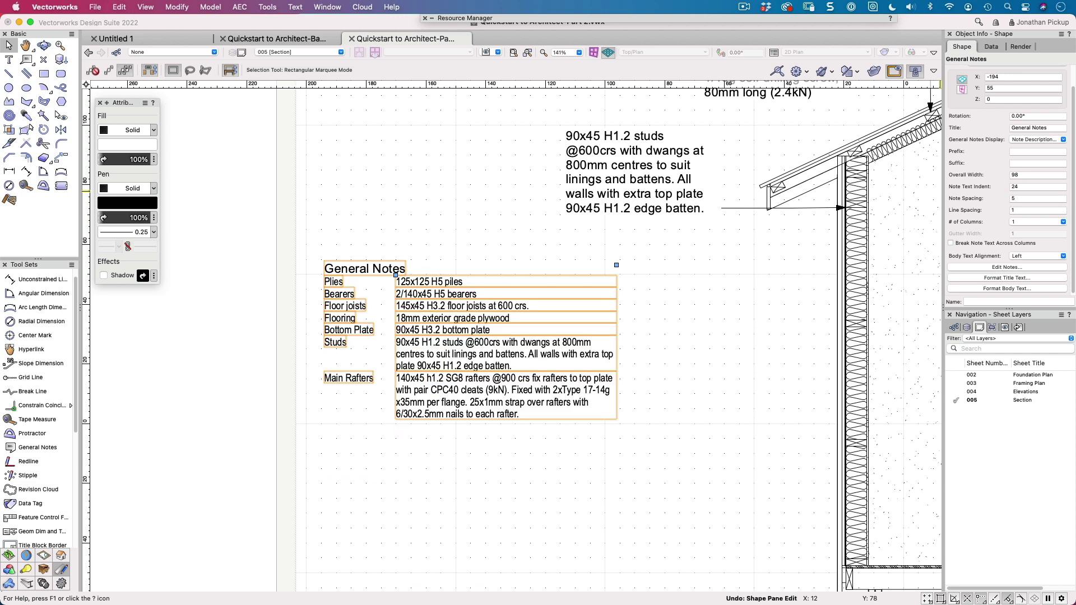
pyautogui.click(1021, 209)
pyautogui.write('1.1')
pyautogui.press('Return')
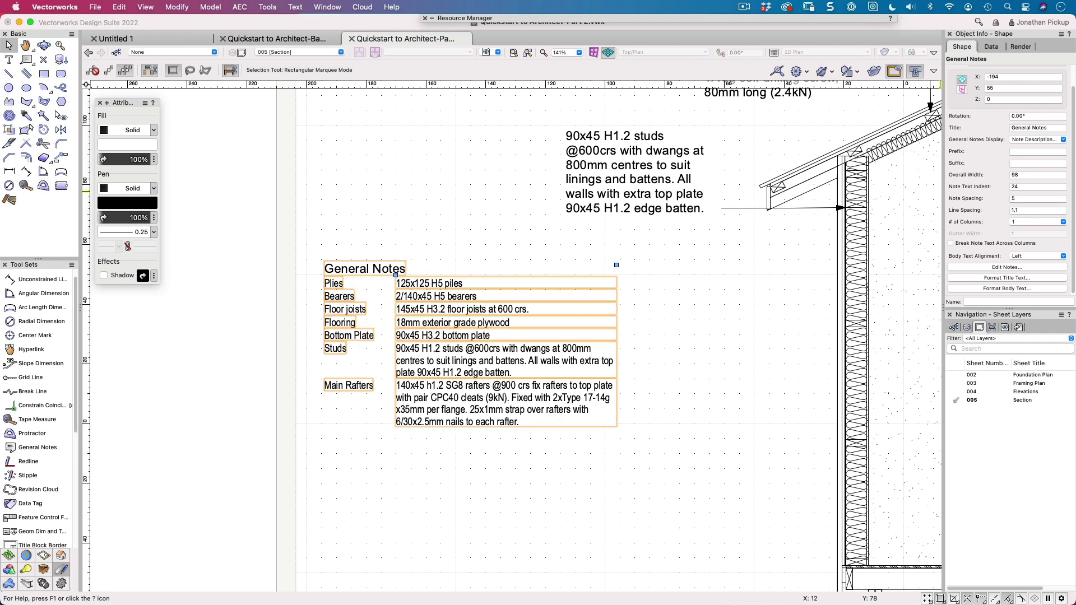
pyautogui.click(1029, 210)
pyautogui.write('1.2')
pyautogui.press('Return')
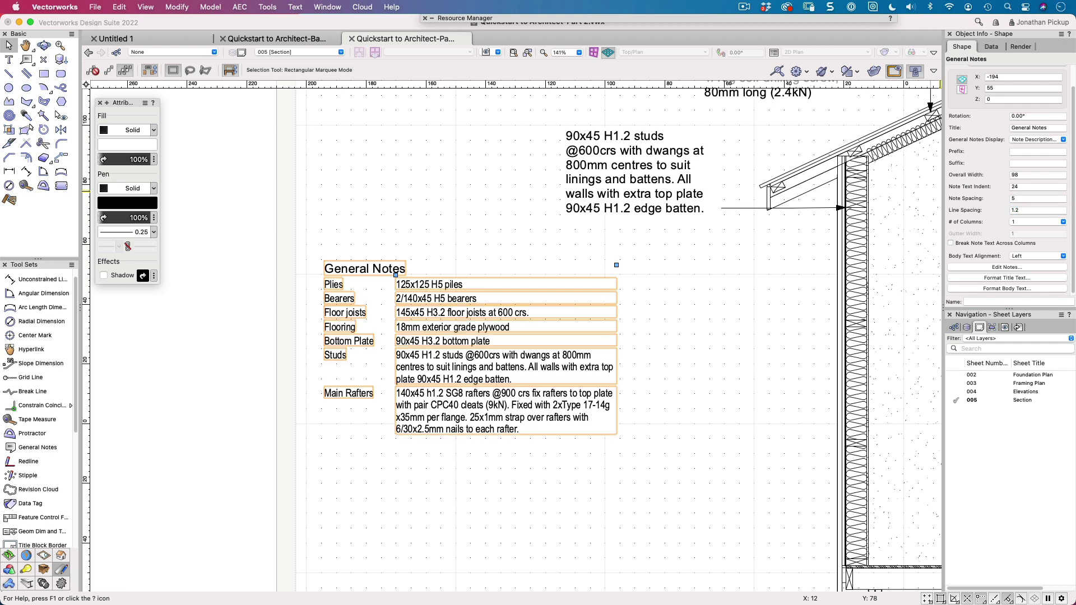
# Try two columns, then return the notes table to a single column.
pyautogui.click(1021, 223)
pyautogui.click(1026, 245)
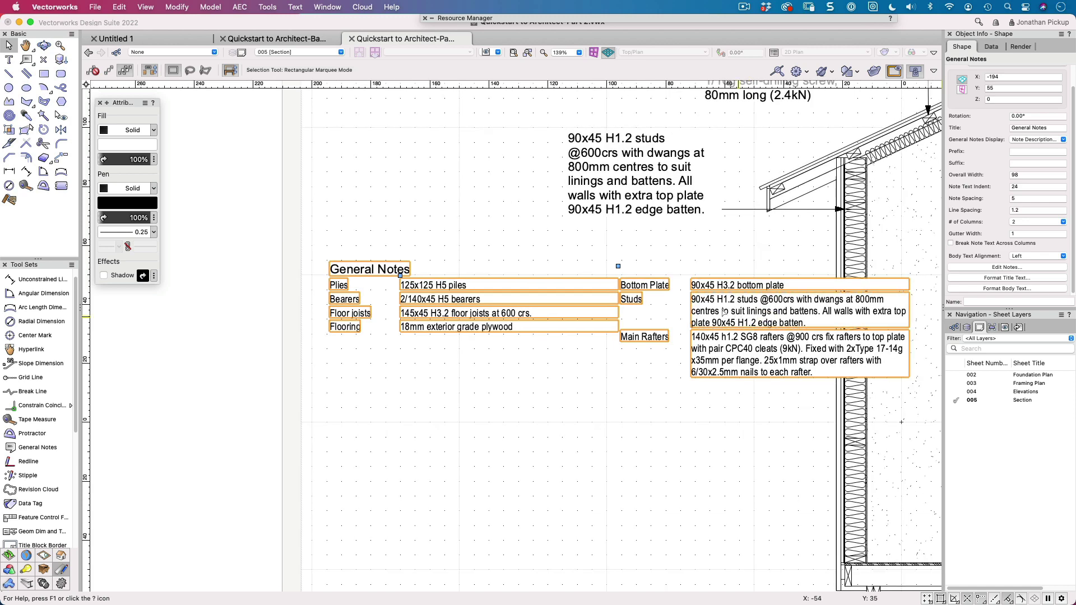
pyautogui.scroll(-2, 707, 302)
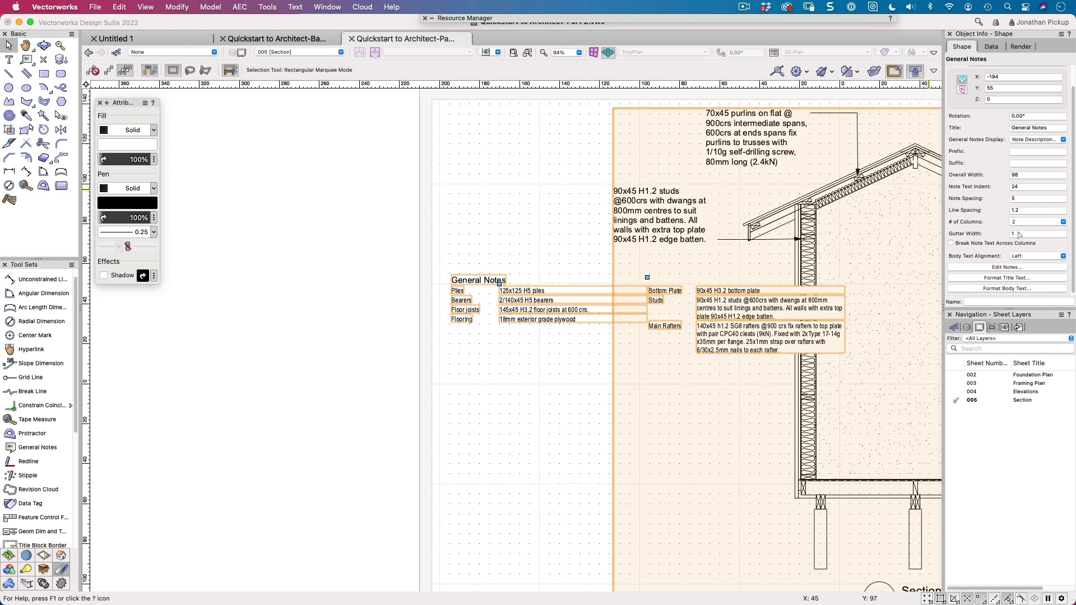
pyautogui.click(1022, 224)
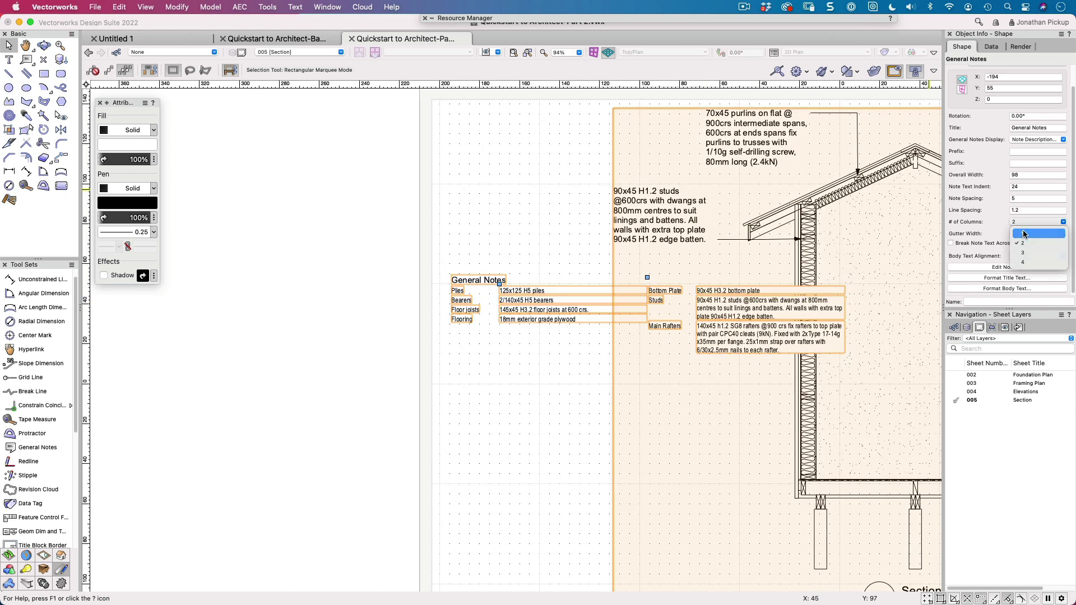
pyautogui.click(1024, 233)
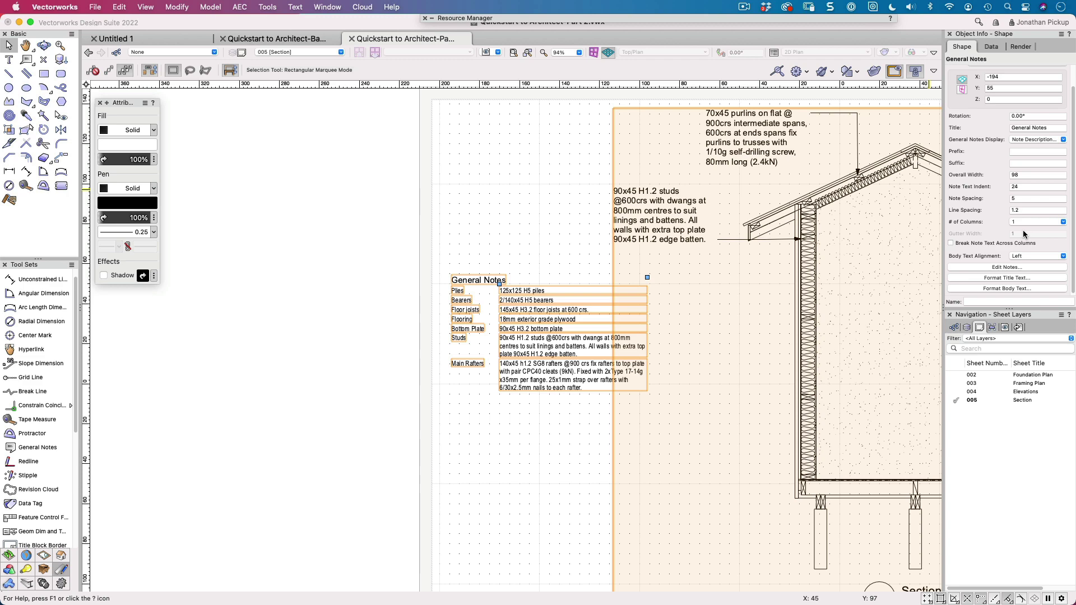
pyautogui.hscroll(5, 724, 298)
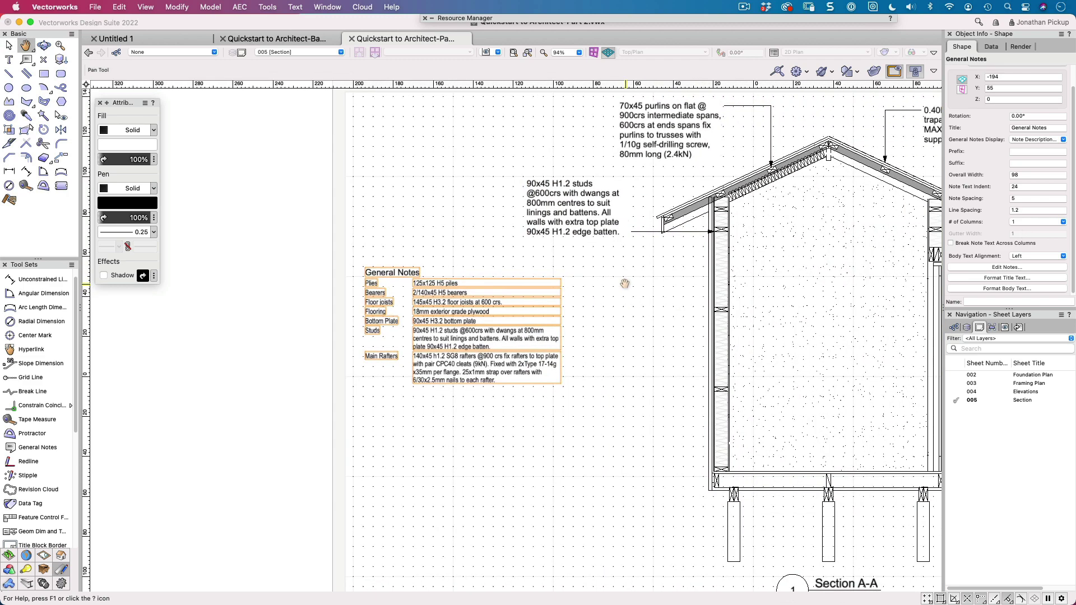
# Edit the Studs note in the table so it reads 140x45 H1.2 studs.
pyautogui.doubleClick(465, 337)
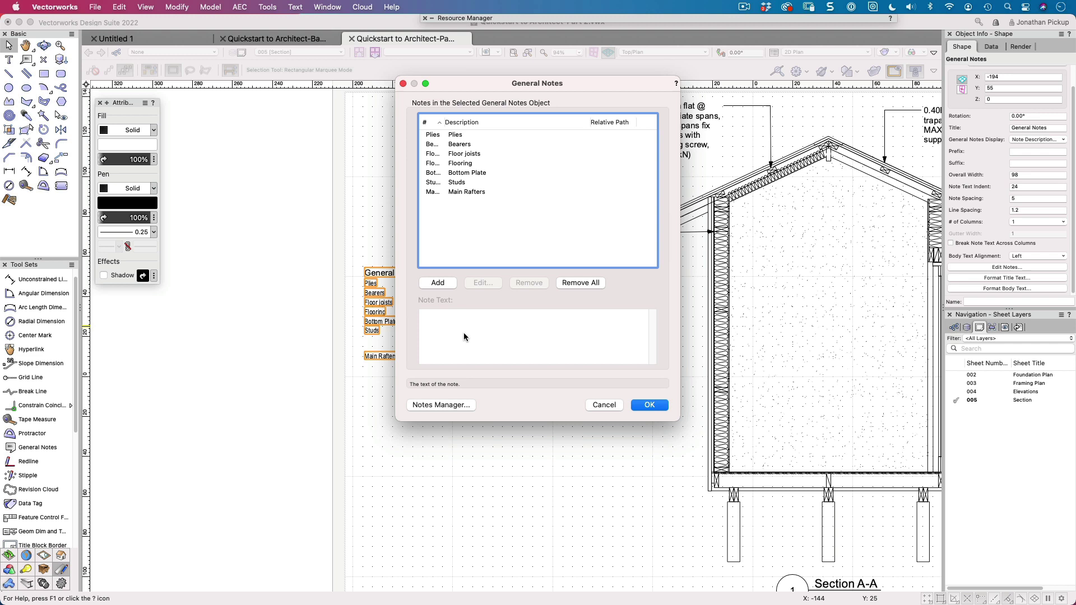
pyautogui.click(455, 186)
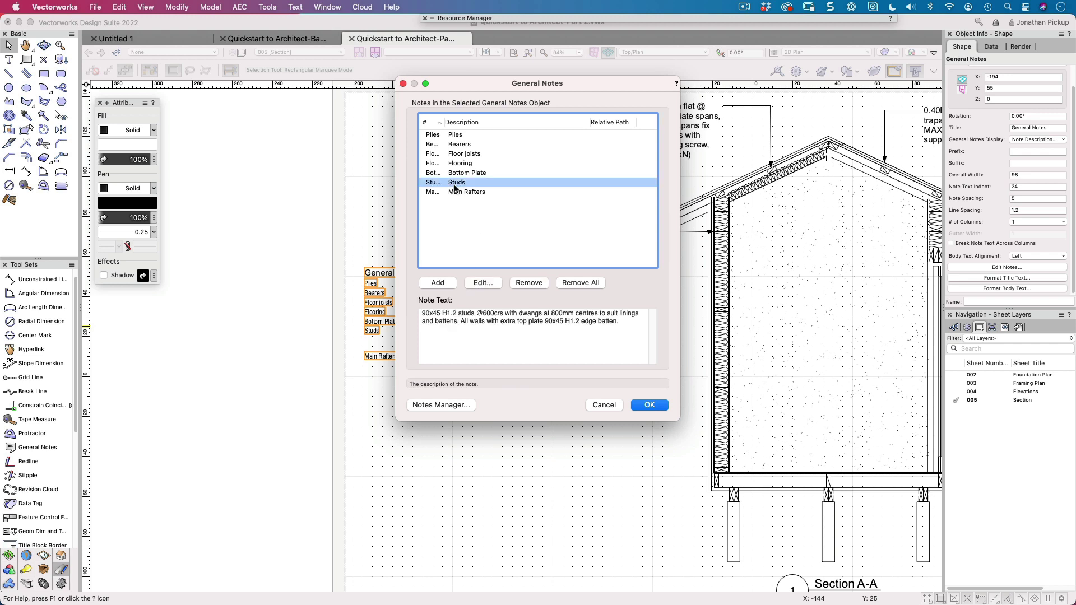
pyautogui.click(501, 340)
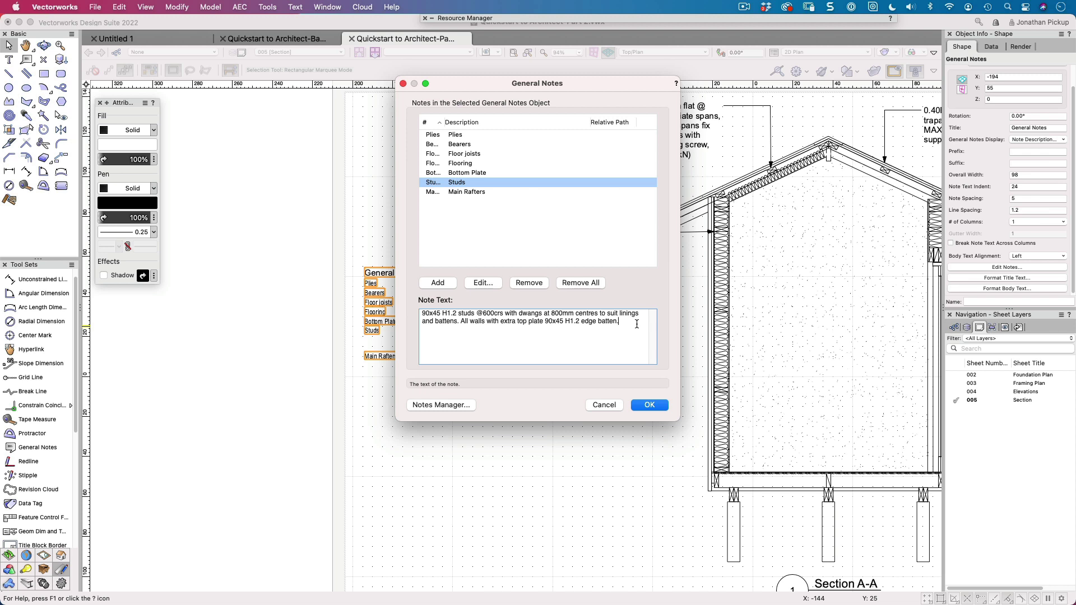
pyautogui.moveTo(429, 311); pyautogui.dragTo(412, 313)
pyautogui.write('140')
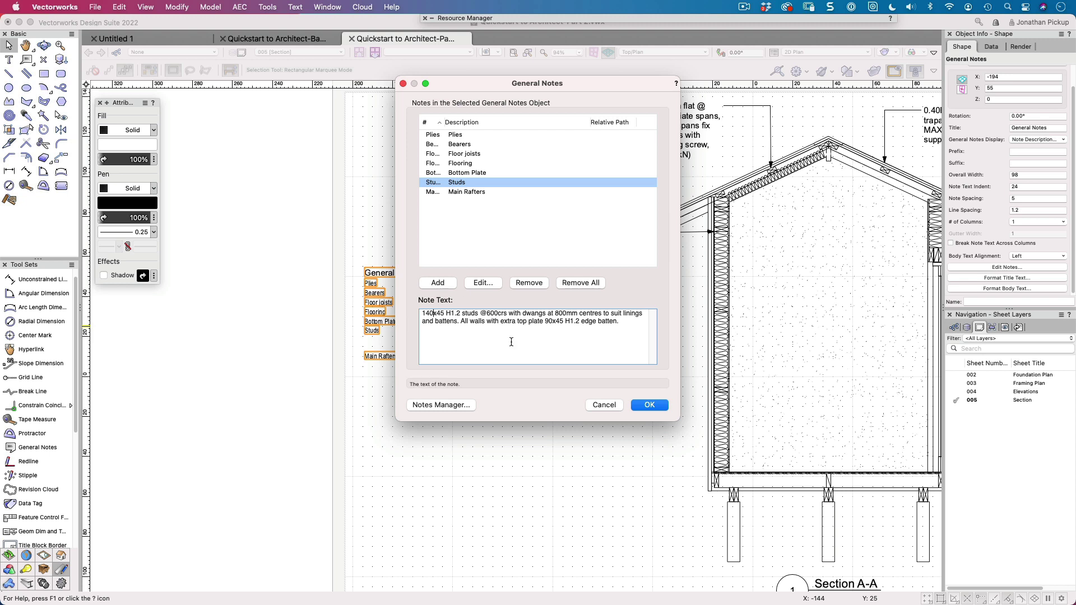
pyautogui.click(653, 406)
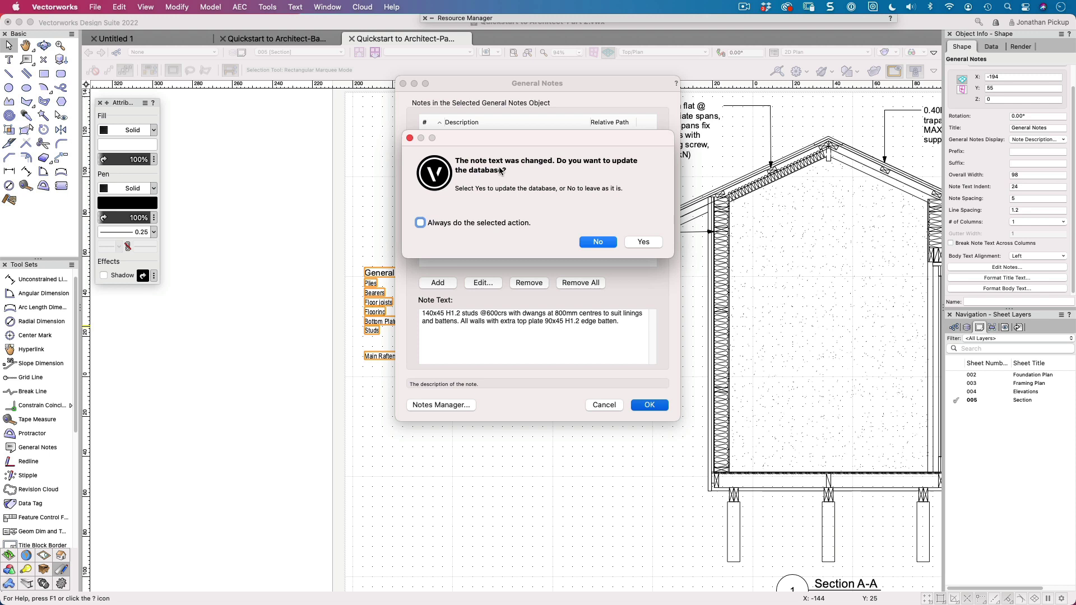
# Save the change to the notes database, keeping my version and updating all instances.
pyautogui.click(643, 242)
pyautogui.click(739, 333)
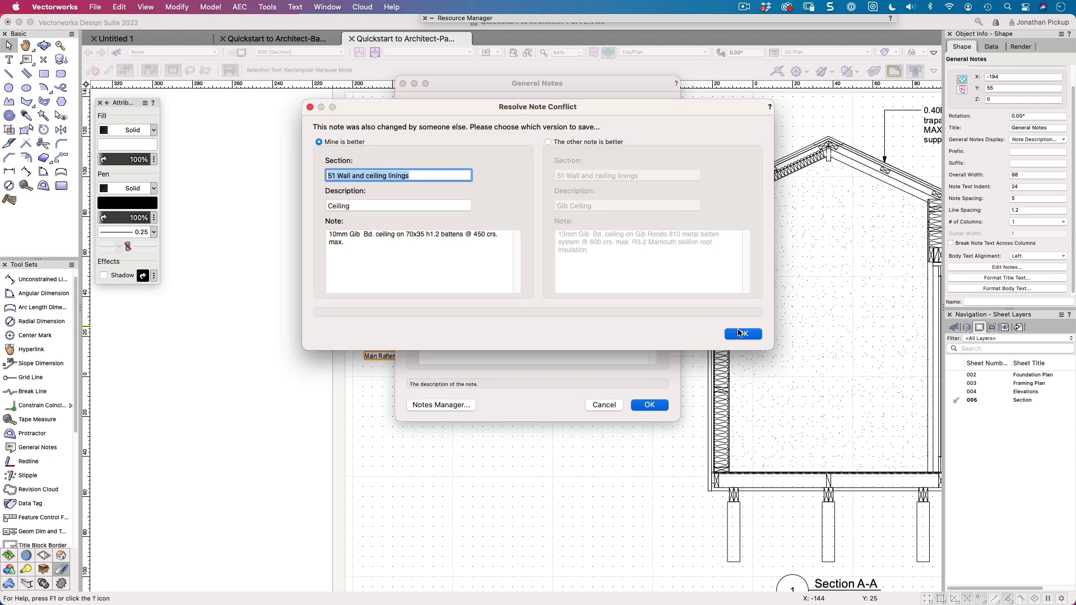
pyautogui.click(643, 250)
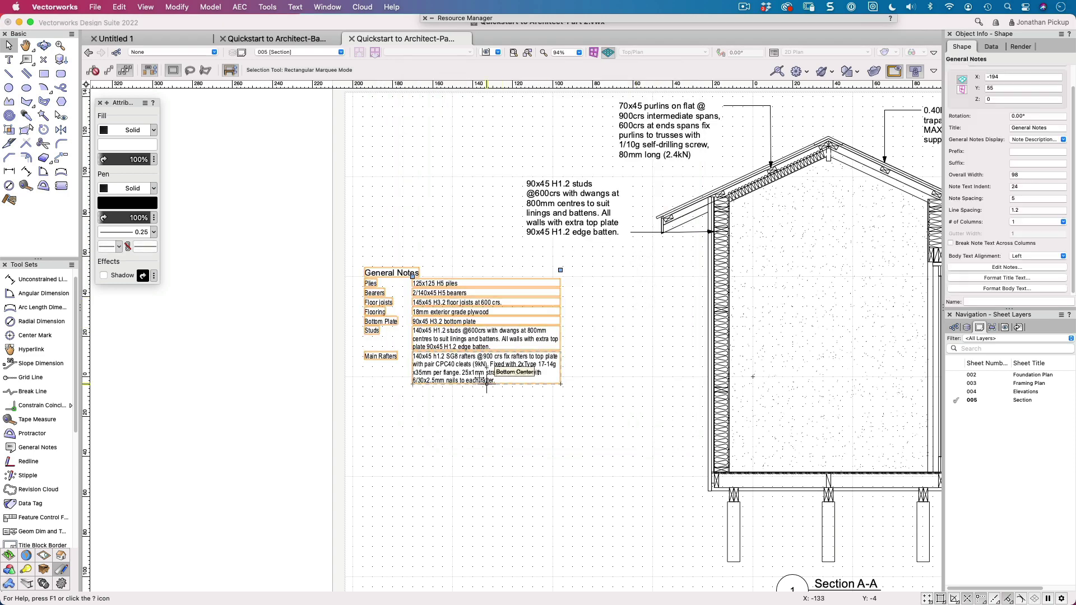
# Enter the section's viewport annotations at the studs callout, then exit annotation editing.
pyautogui.click(559, 225)
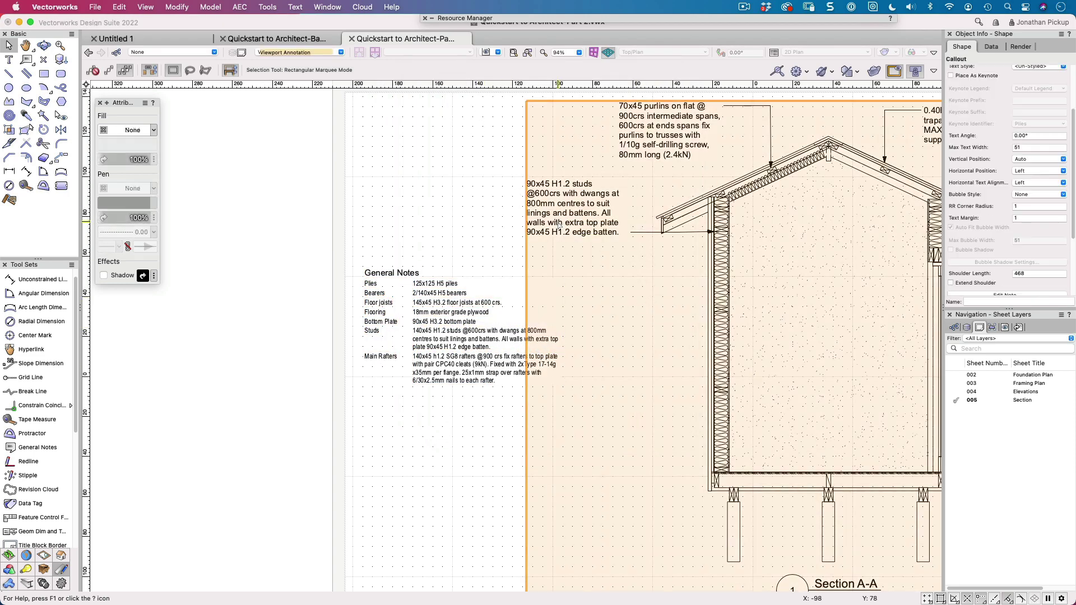
pyautogui.doubleClick(558, 224)
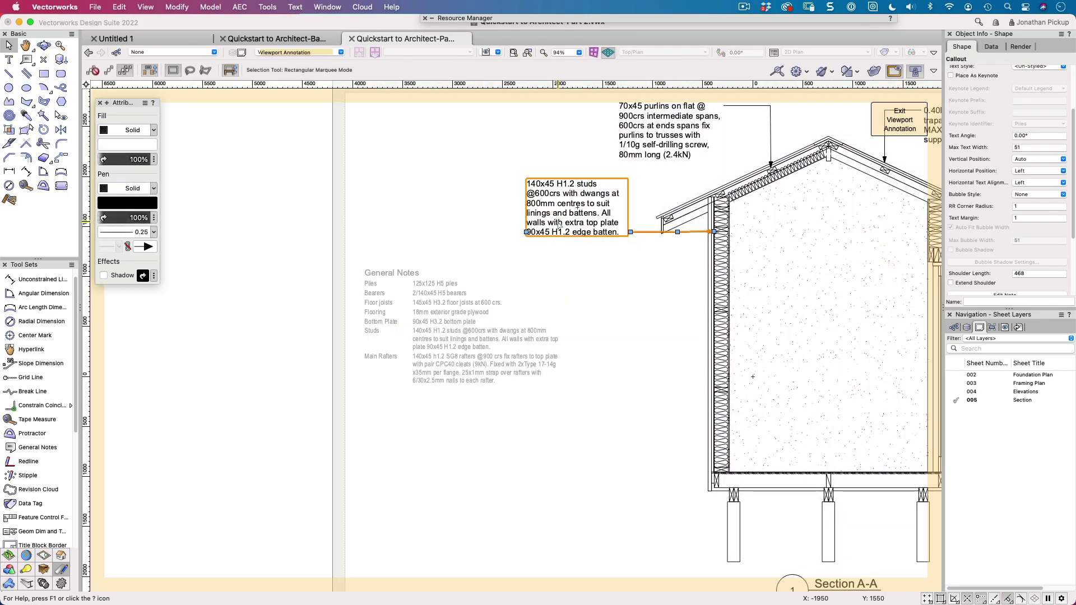
pyautogui.click(896, 121)
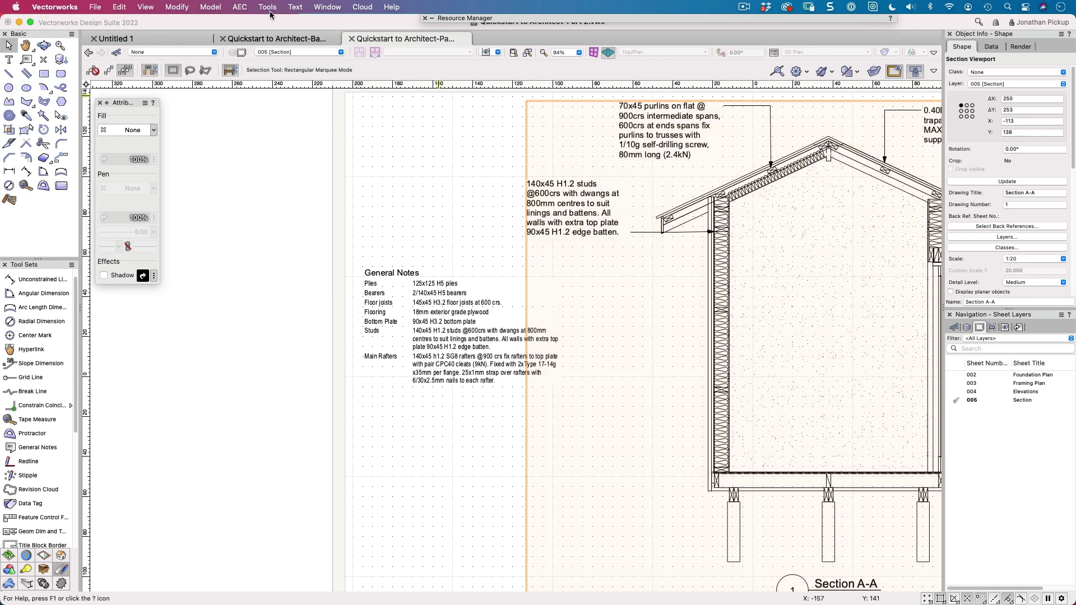
pyautogui.doubleClick(442, 283)
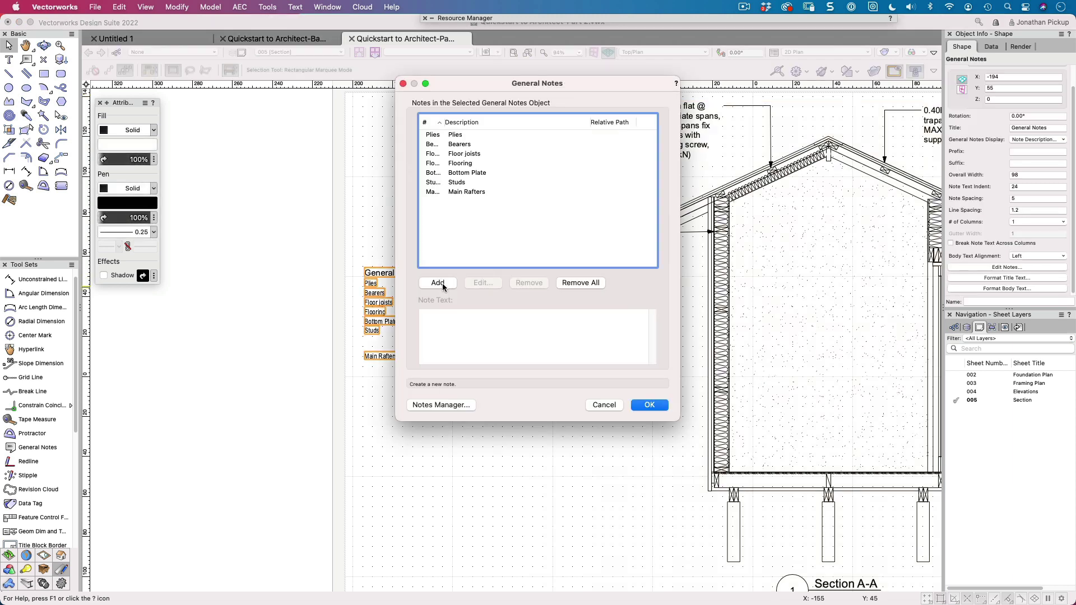
pyautogui.click(443, 405)
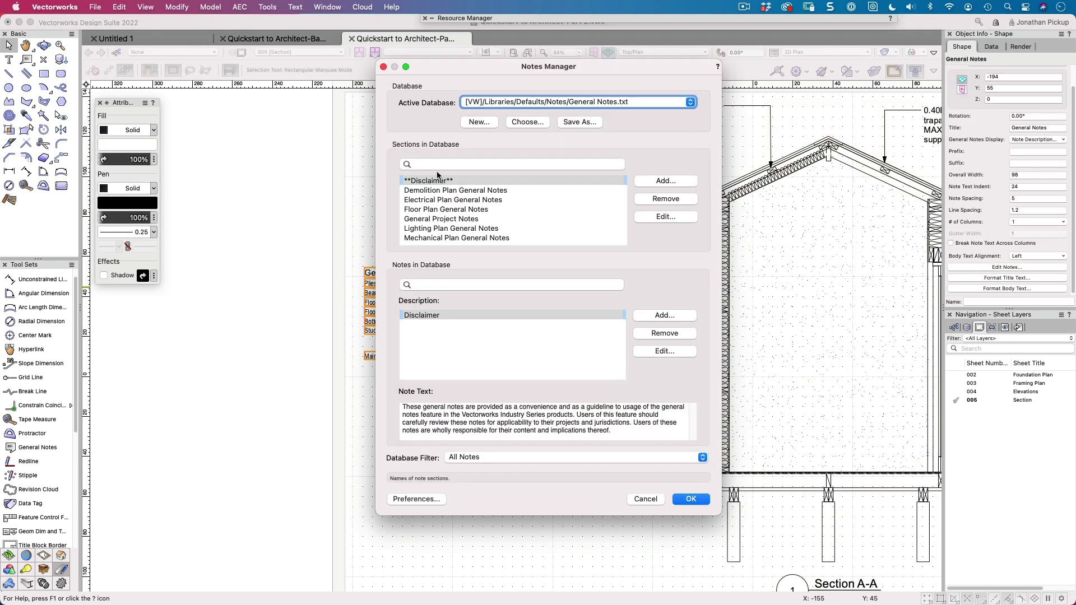
pyautogui.click(493, 102)
pyautogui.click(496, 117)
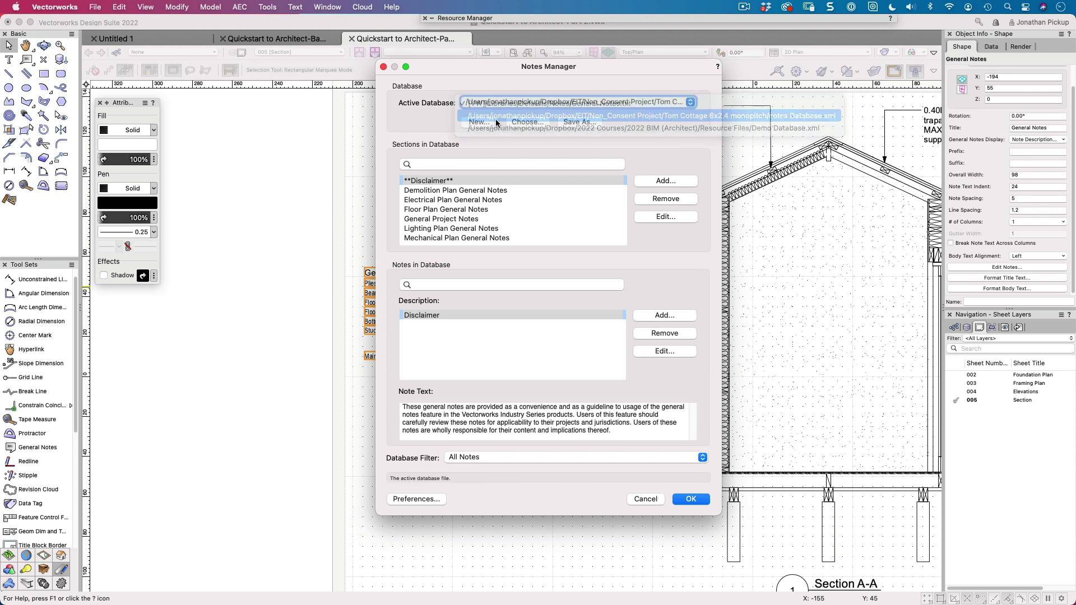
pyautogui.click(453, 228)
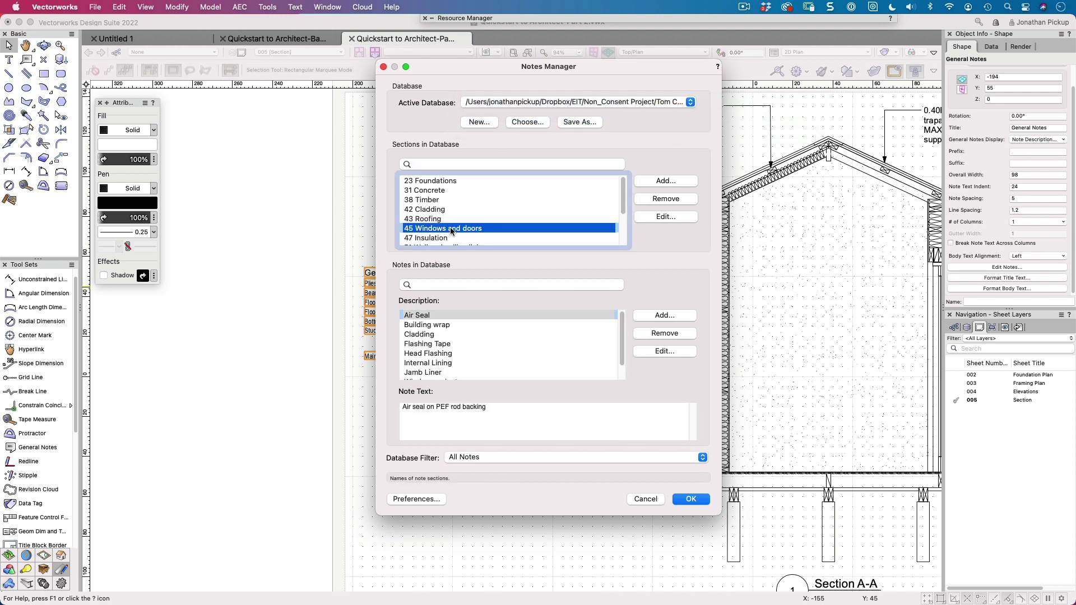
pyautogui.scroll(-1, 475, 328)
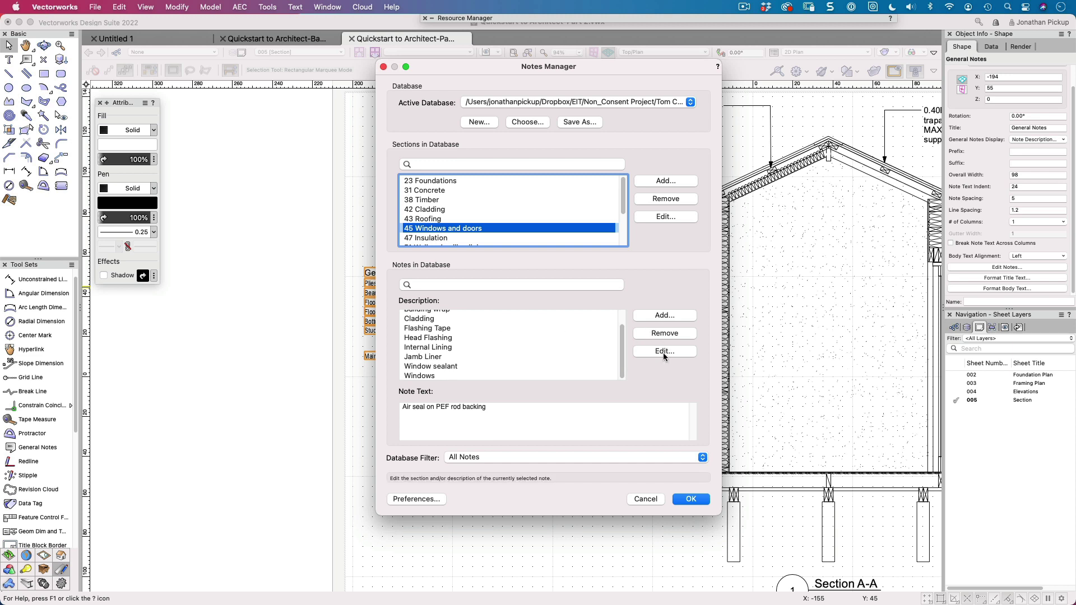
pyautogui.scroll(2, 533, 342)
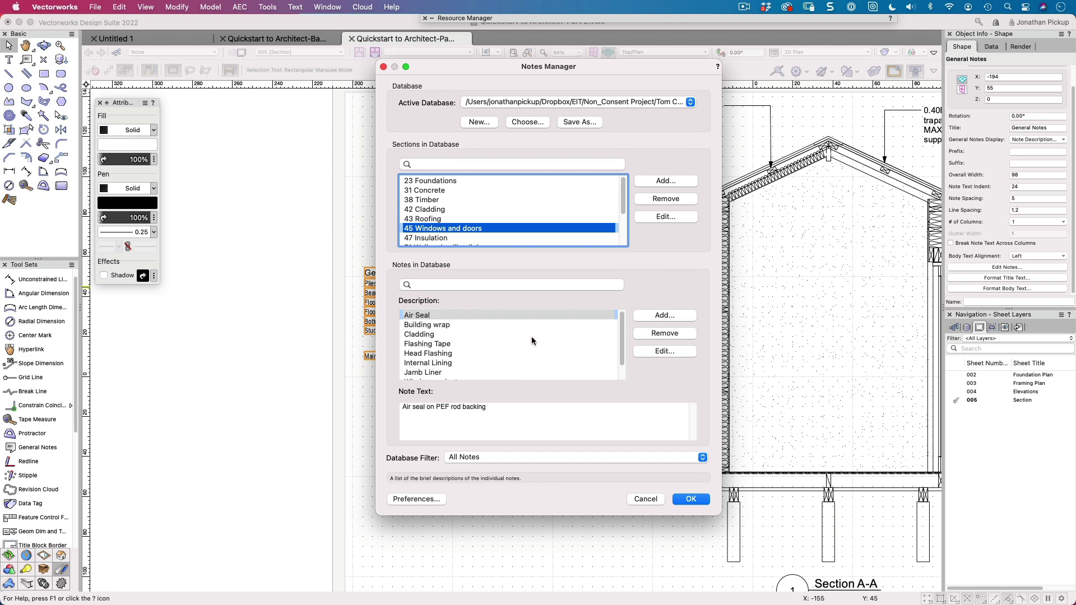
pyautogui.click(645, 499)
pyautogui.click(602, 404)
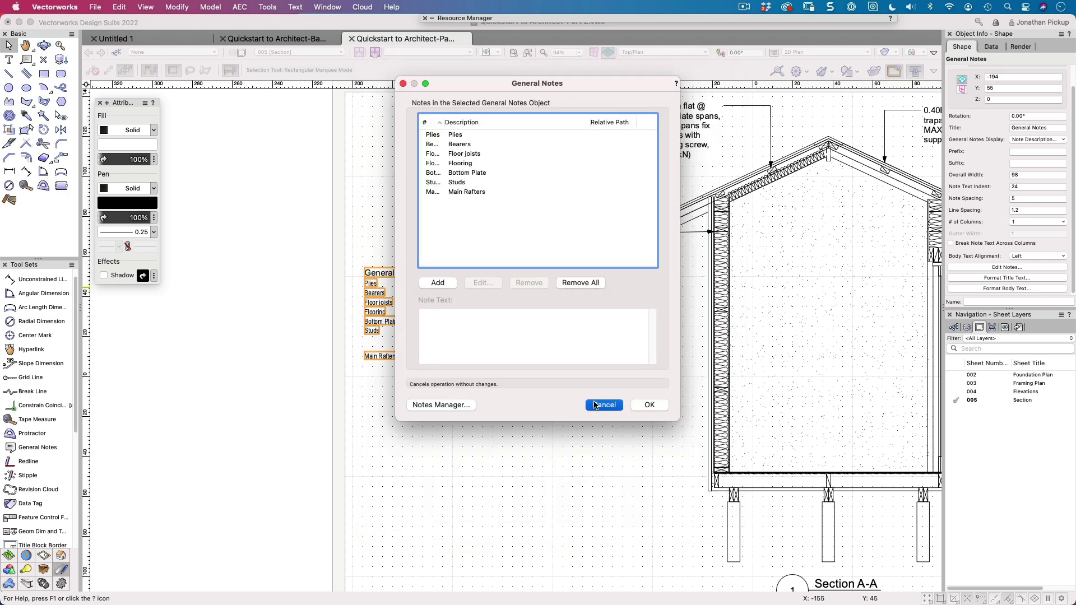
pyautogui.click(421, 449)
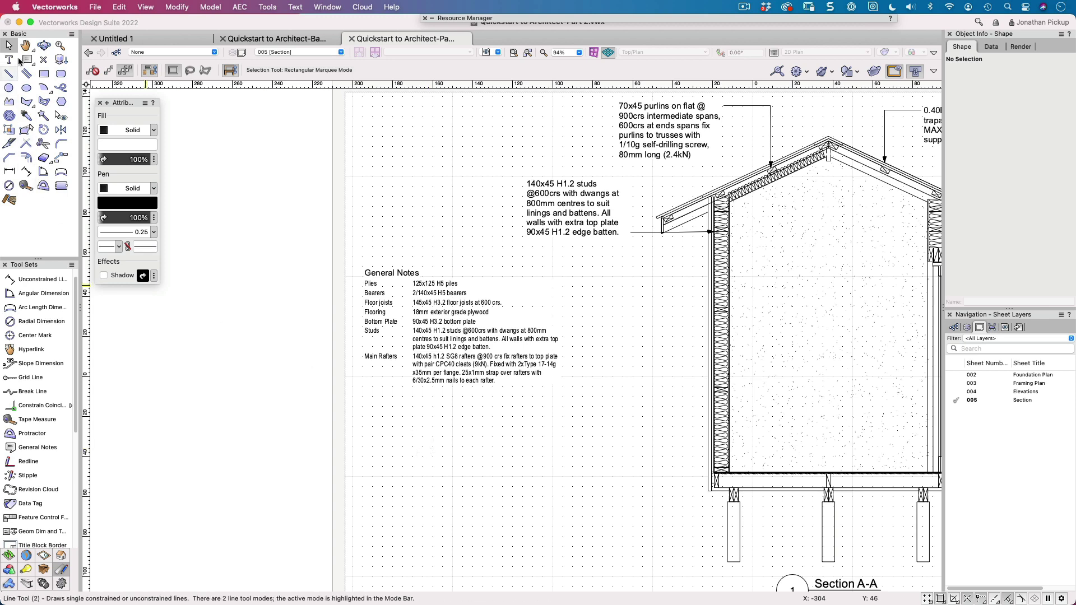
# Start a text label below the notes table and type 'MC760 coloursteel MAXX'.
pyautogui.press('1')
pyautogui.click(429, 426)
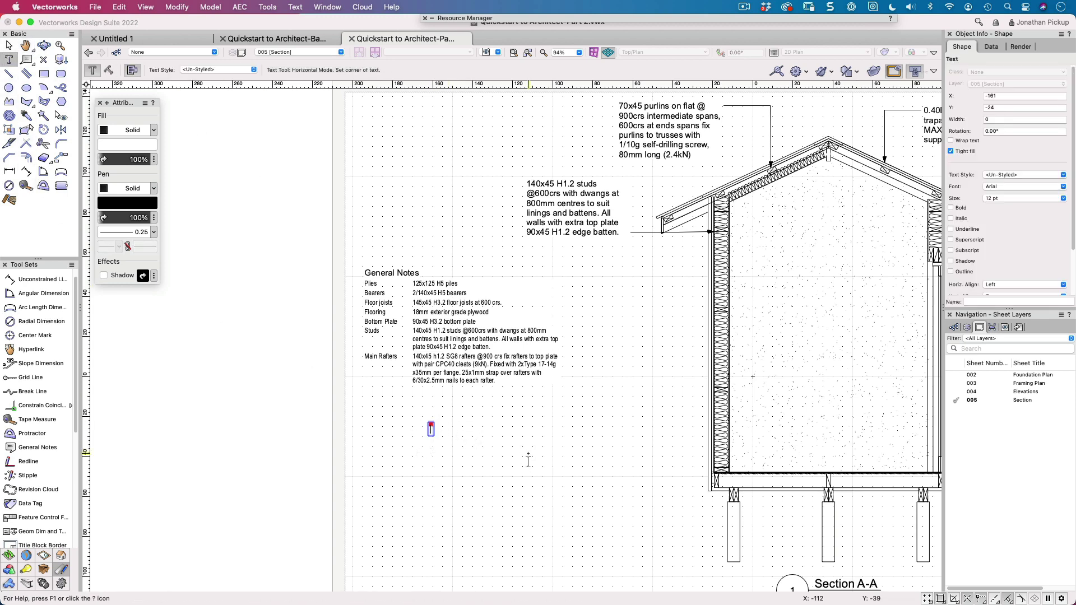
pyautogui.scroll(3, 476, 437)
pyautogui.moveTo(491, 416)
pyautogui.mouseDown(button='middle')
pyautogui.moveTo(281, 361)
pyautogui.moveTo(565, 340)
pyautogui.mouseUp(button='middle')
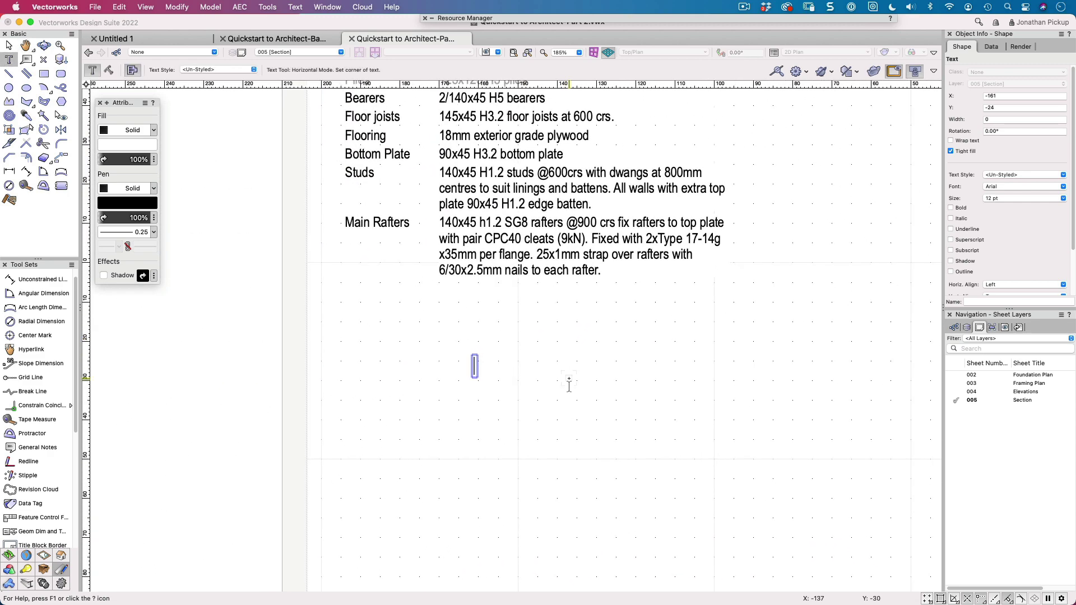
pyautogui.write('Jam')
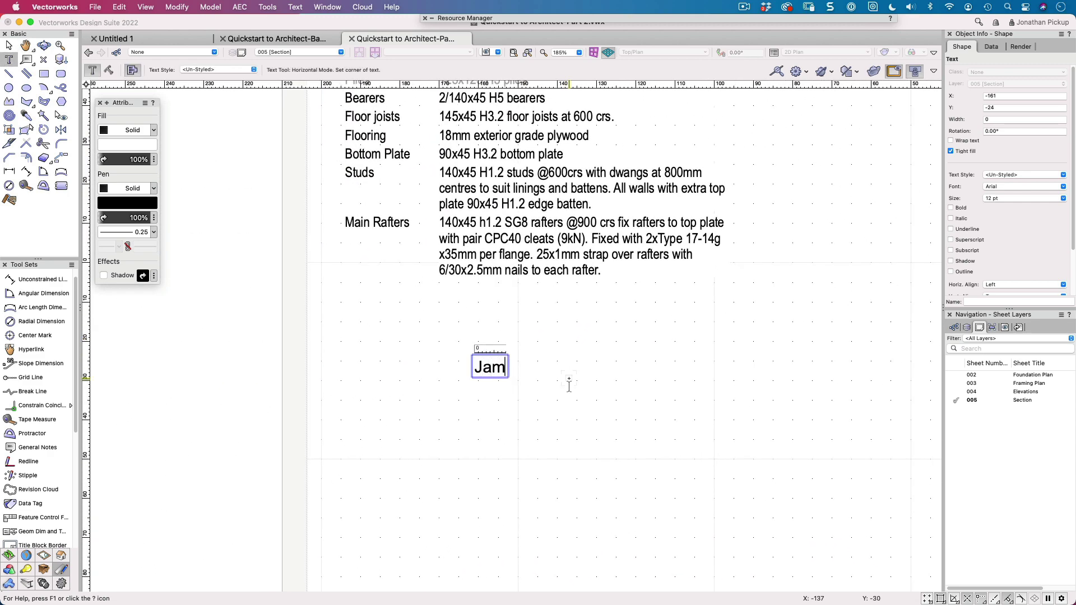
pyautogui.write('es H')
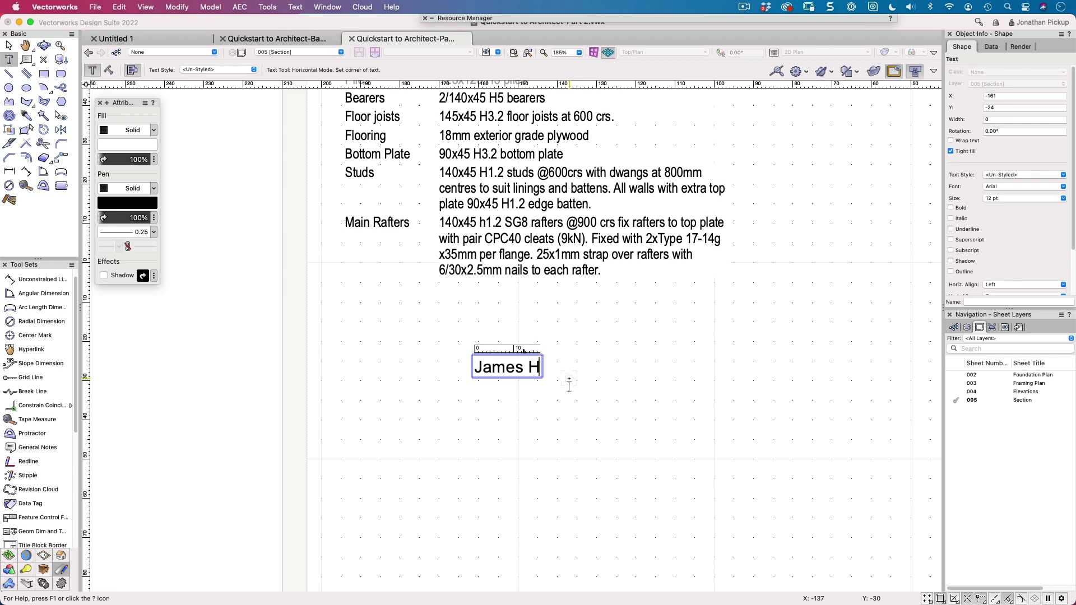
pyautogui.press('BackSpace')
pyautogui.press('BackSpace')
pyautogui.press('BackSpace')
pyautogui.press('BackSpace')
pyautogui.press('BackSpace')
pyautogui.press('BackSpace')
pyautogui.press('BackSpace')
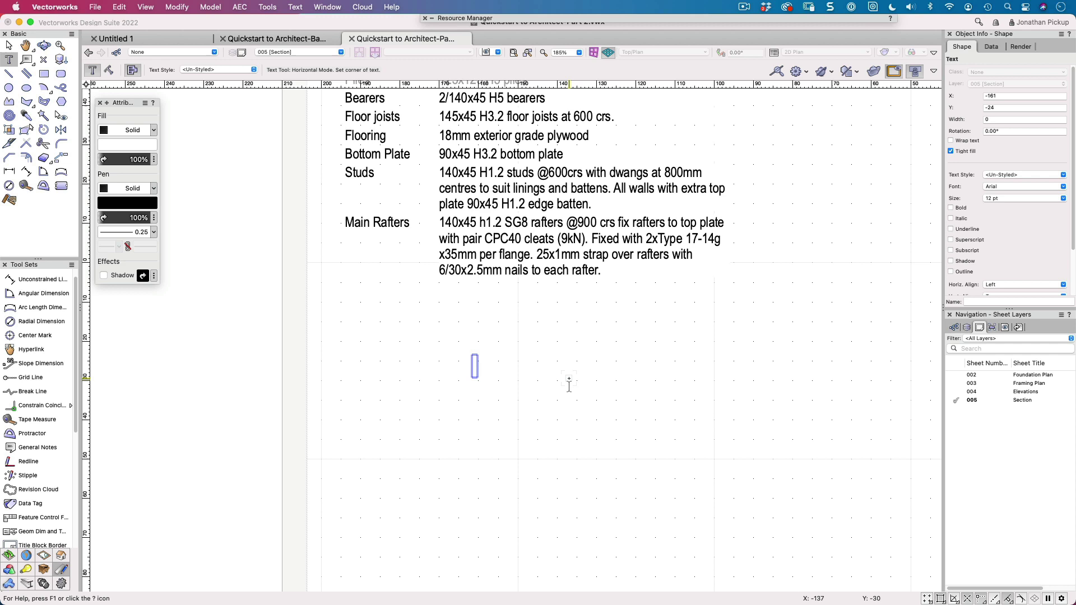
pyautogui.write('M&')
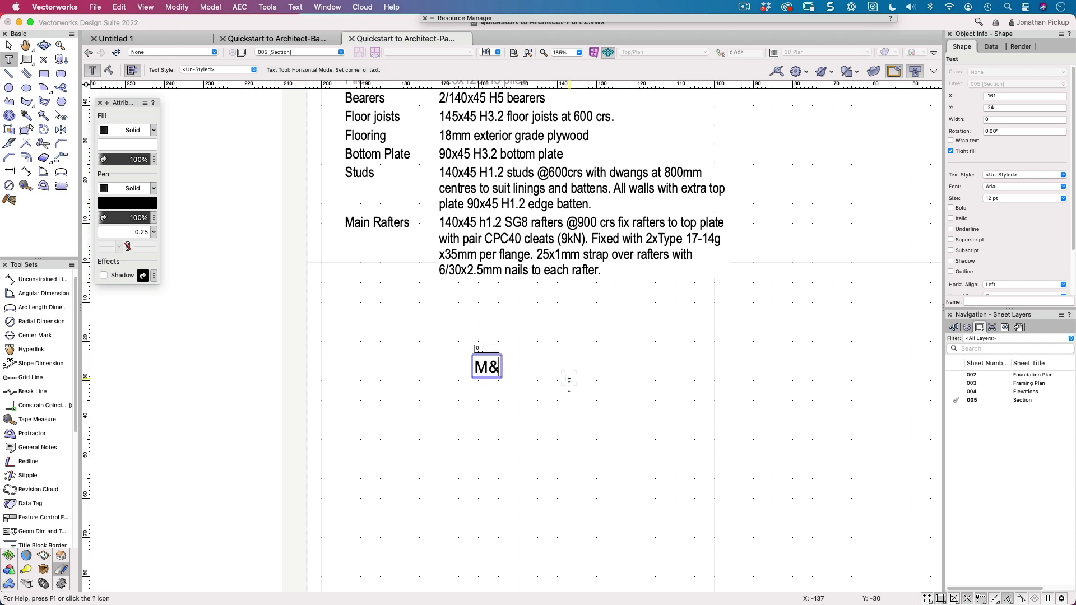
pyautogui.press('BackSpace')
pyautogui.write('C760 vert')
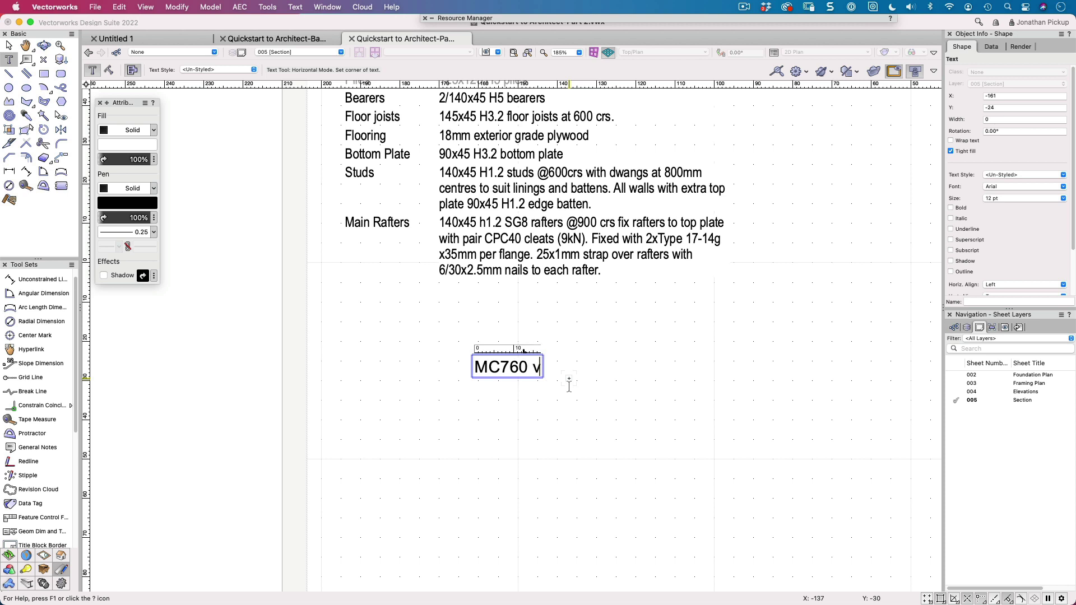
pyautogui.press('BackSpace')
pyautogui.press('BackSpace')
pyautogui.press('BackSpace')
pyautogui.press('BackSpace')
pyautogui.write('colourste')
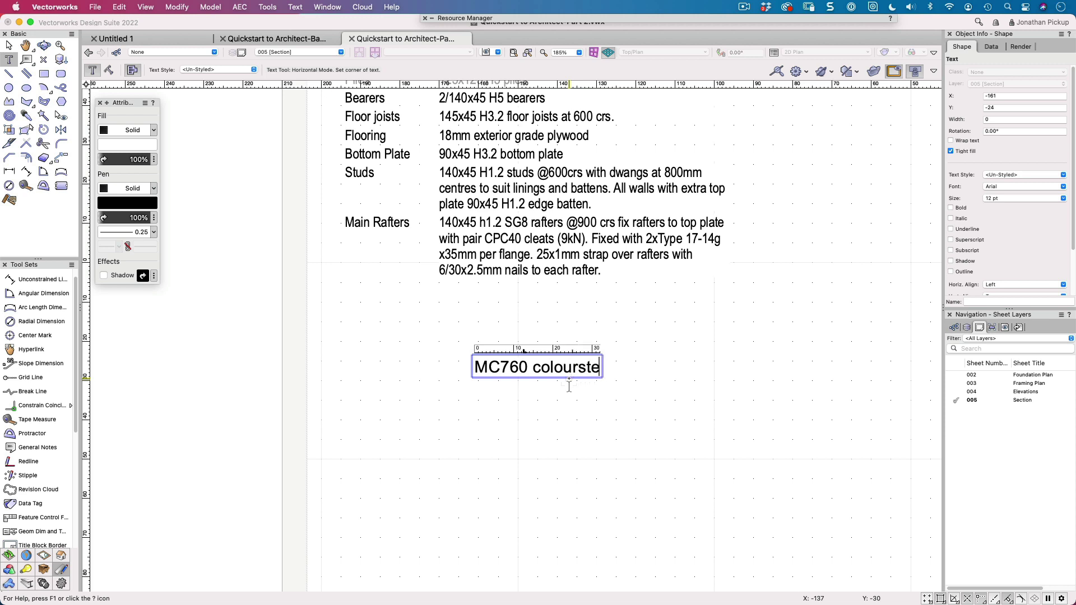
pyautogui.write('el MAXX')
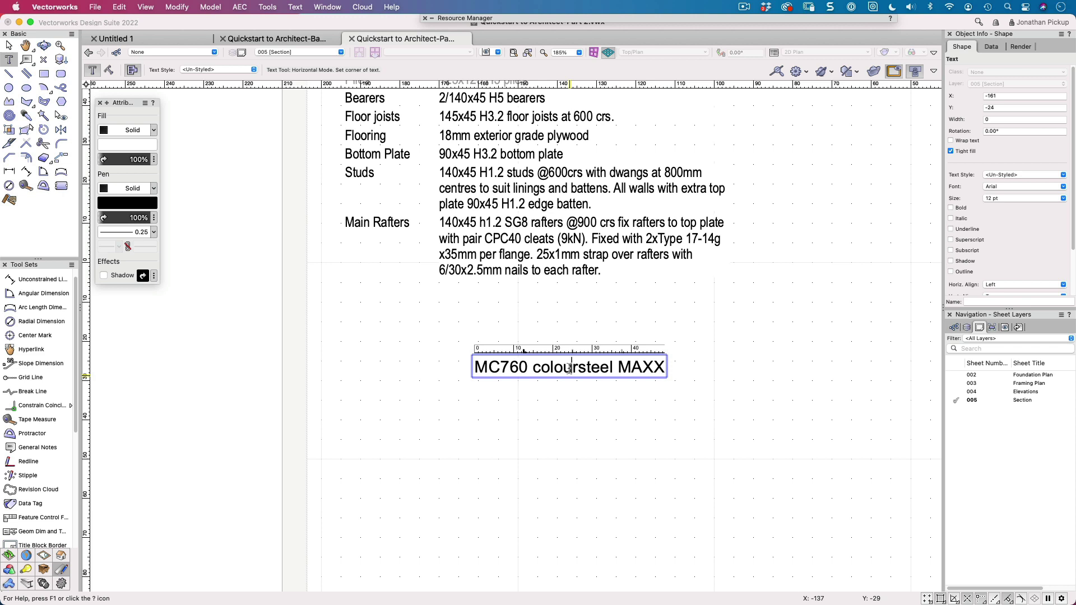
# Correct it to colorsteel and finish the label with 'vertical cladding, direct fix.'.
pyautogui.press('BackSpace')
pyautogui.click(659, 370)
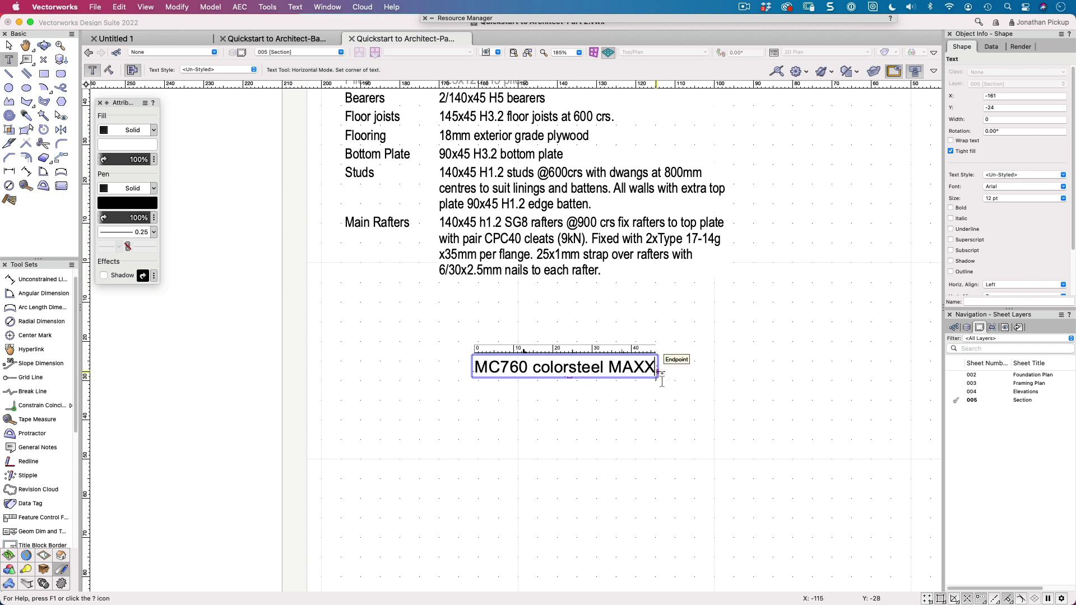
pyautogui.write('vertial')
pyautogui.press('BackSpace')
pyautogui.press('BackSpace')
pyautogui.press('BackSpace')
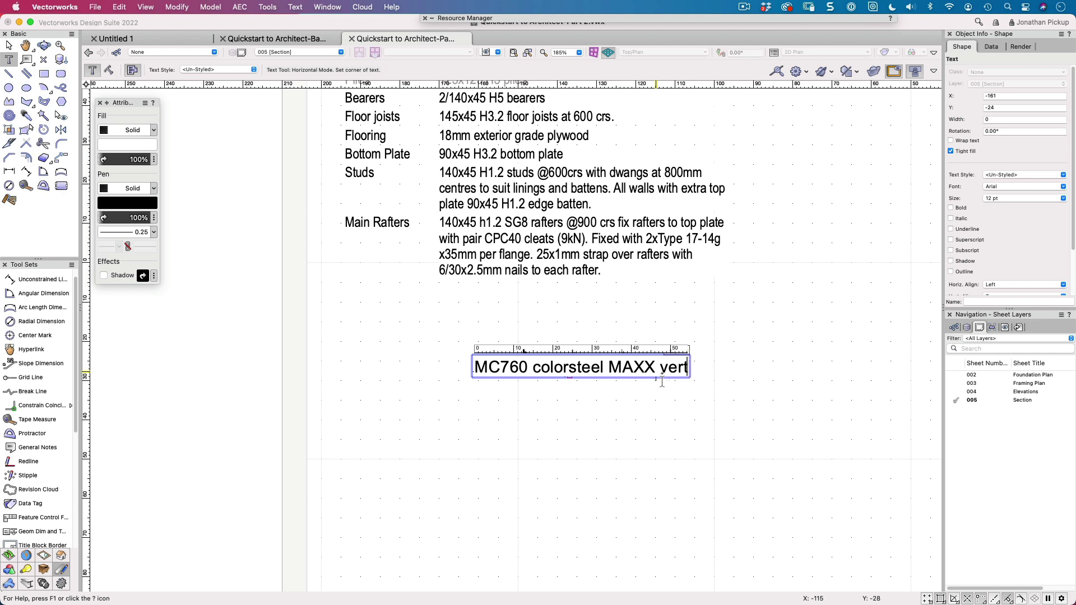
pyautogui.write('ical')
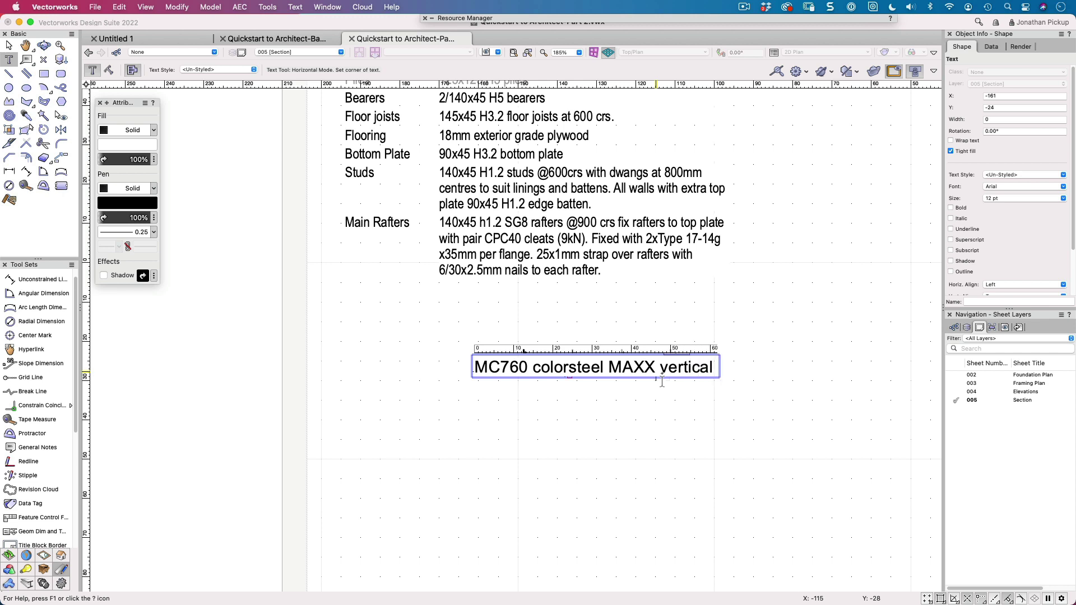
pyautogui.write(' caldding o')
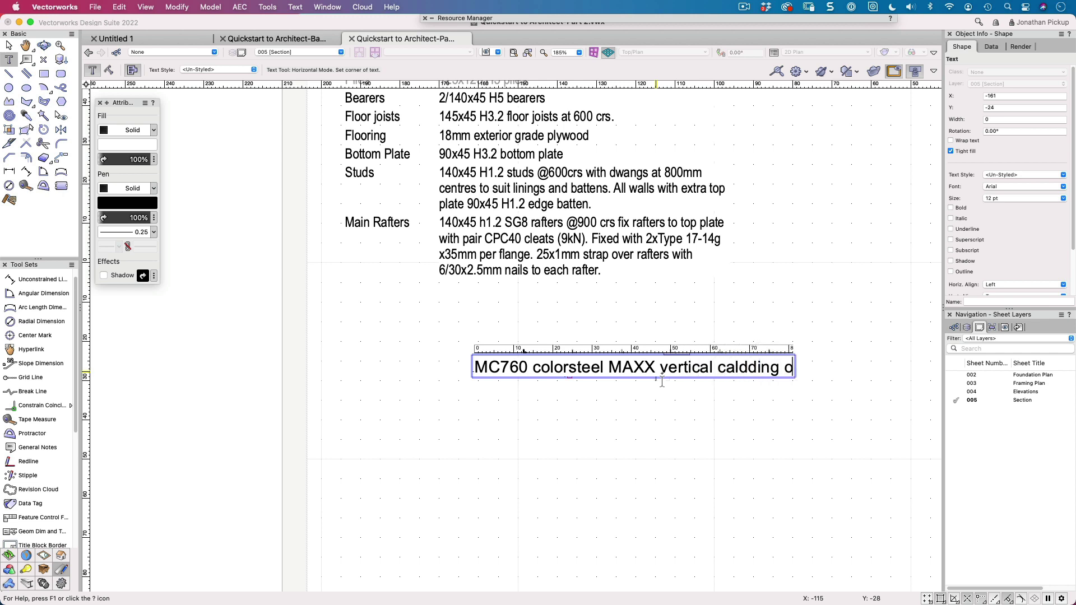
pyautogui.press('BackSpace')
pyautogui.press('BackSpace')
pyautogui.press('BackSpace')
pyautogui.press('BackSpace')
pyautogui.press('BackSpace')
pyautogui.press('BackSpace')
pyautogui.press('BackSpace')
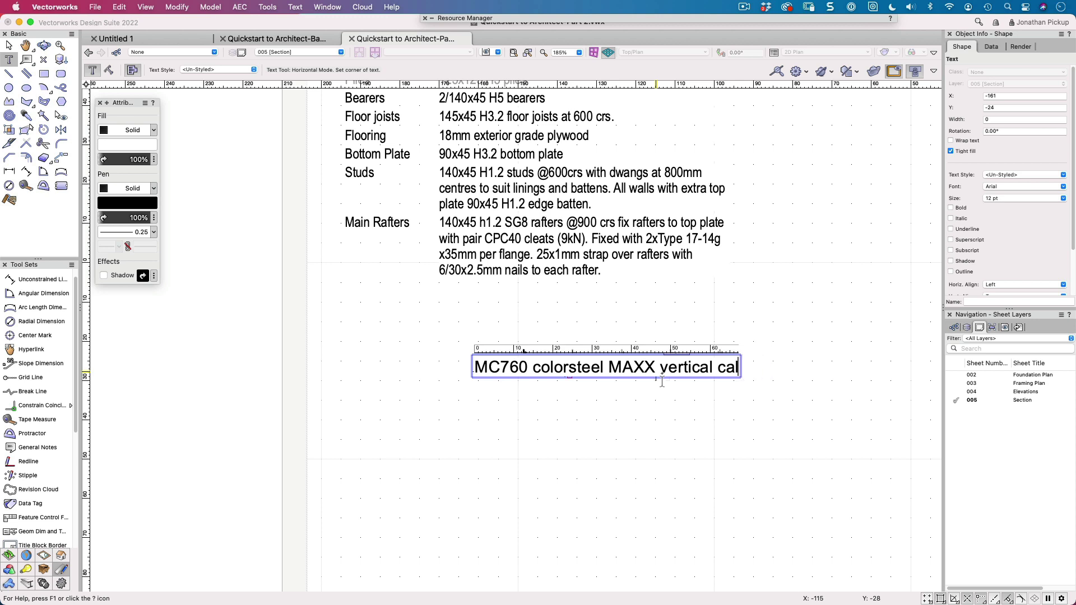
pyautogui.press('BackSpace')
pyautogui.press('BackSpace')
pyautogui.write('ladding on')
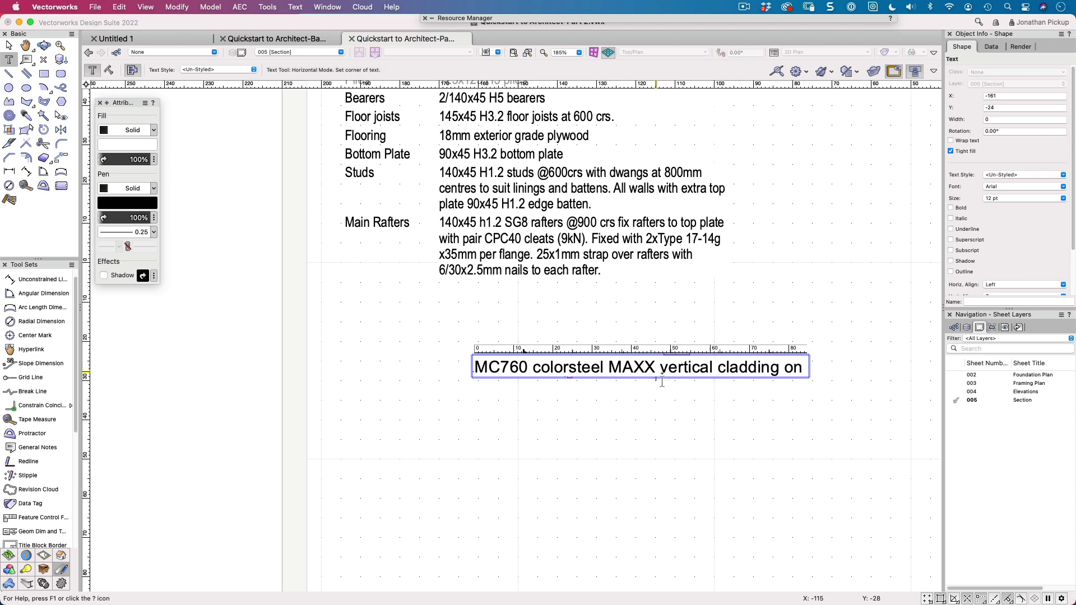
pyautogui.press('BackSpace')
pyautogui.press('BackSpace')
pyautogui.press('BackSpace')
pyautogui.press('BackSpace')
pyautogui.write(', direct ')
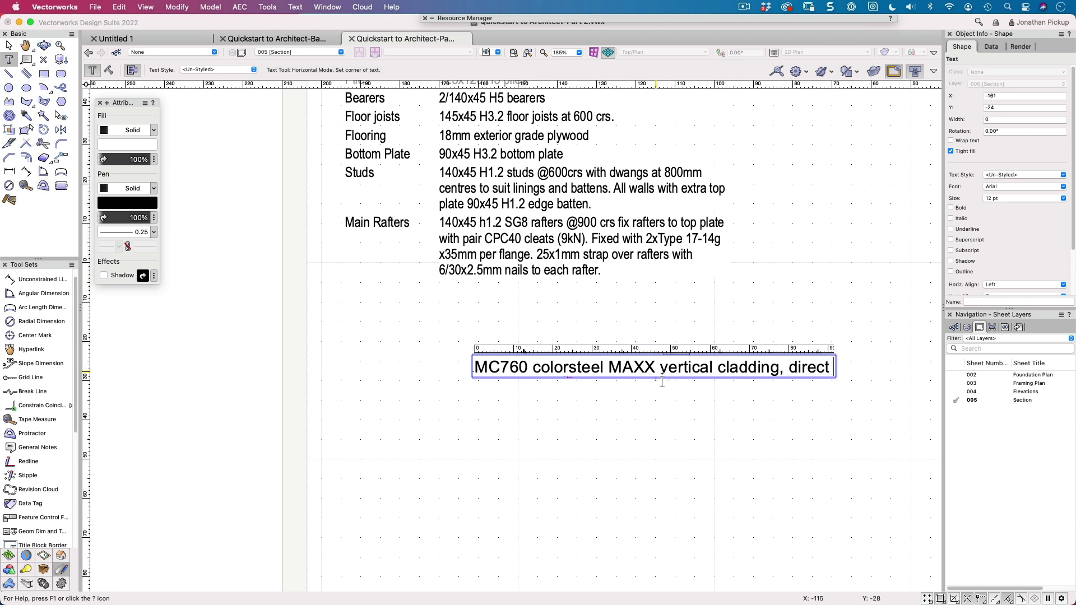
pyautogui.write('fix.')
pyautogui.press('Escape')
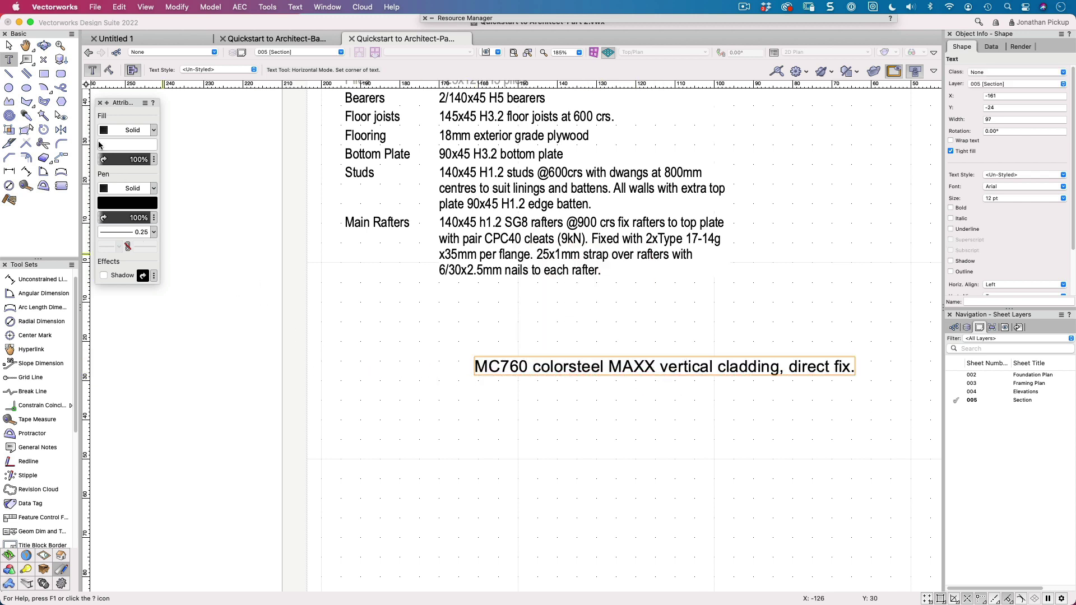
# Queue the selected MC760 text for the notes database, searching all layers, selected text only.
pyautogui.click(300, 7)
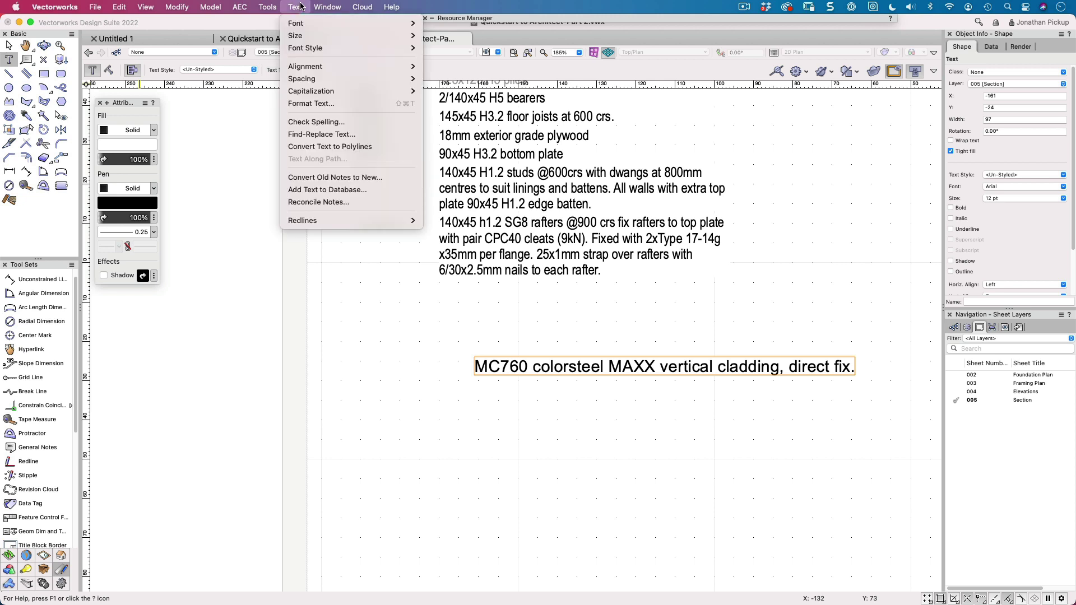
pyautogui.click(333, 190)
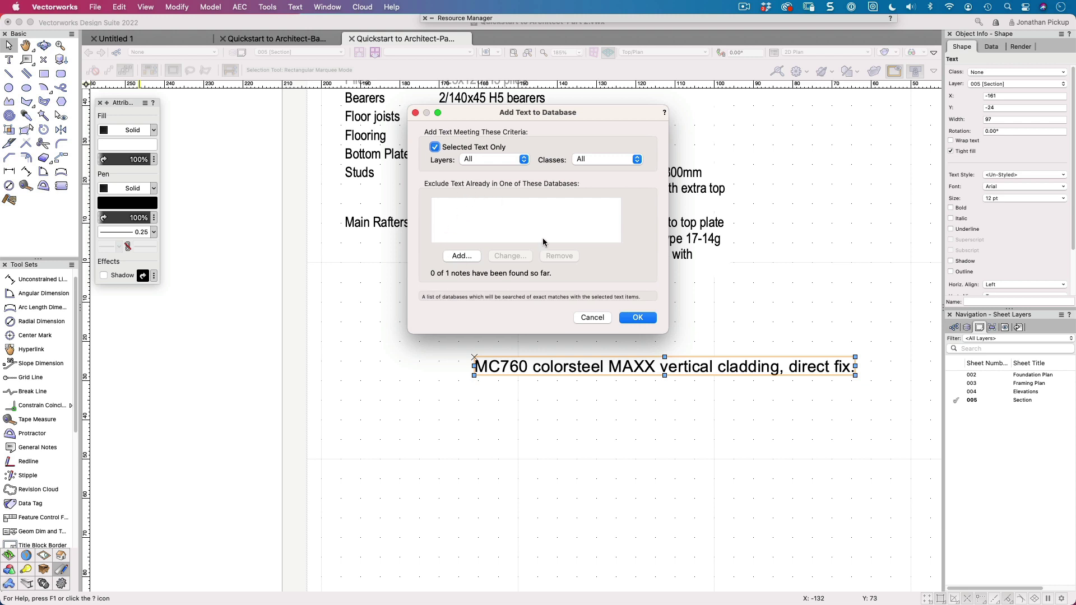
pyautogui.click(509, 155)
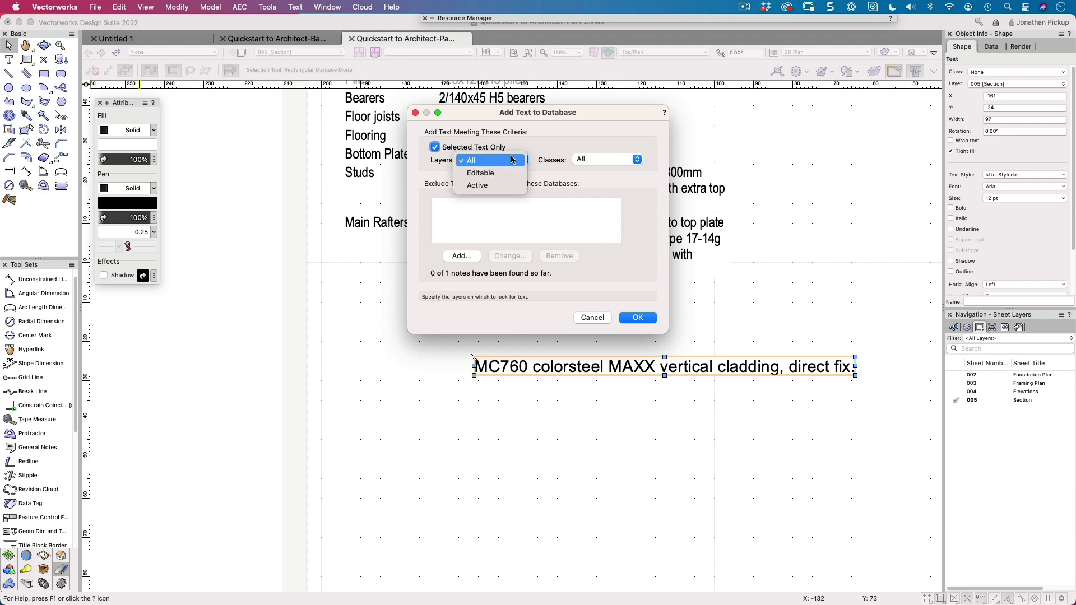
pyautogui.click(567, 240)
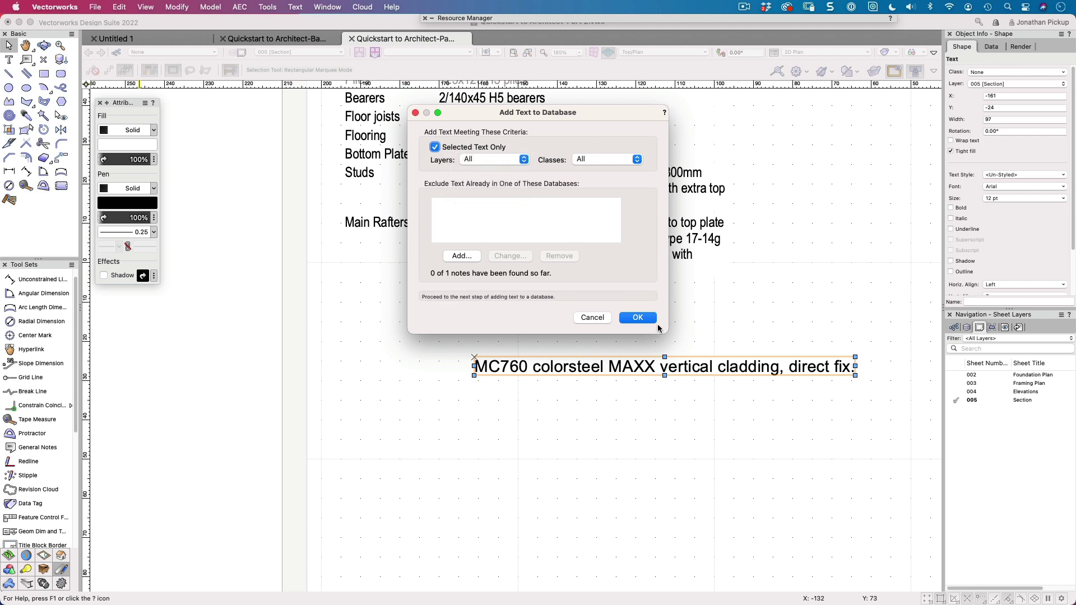
pyautogui.click(637, 317)
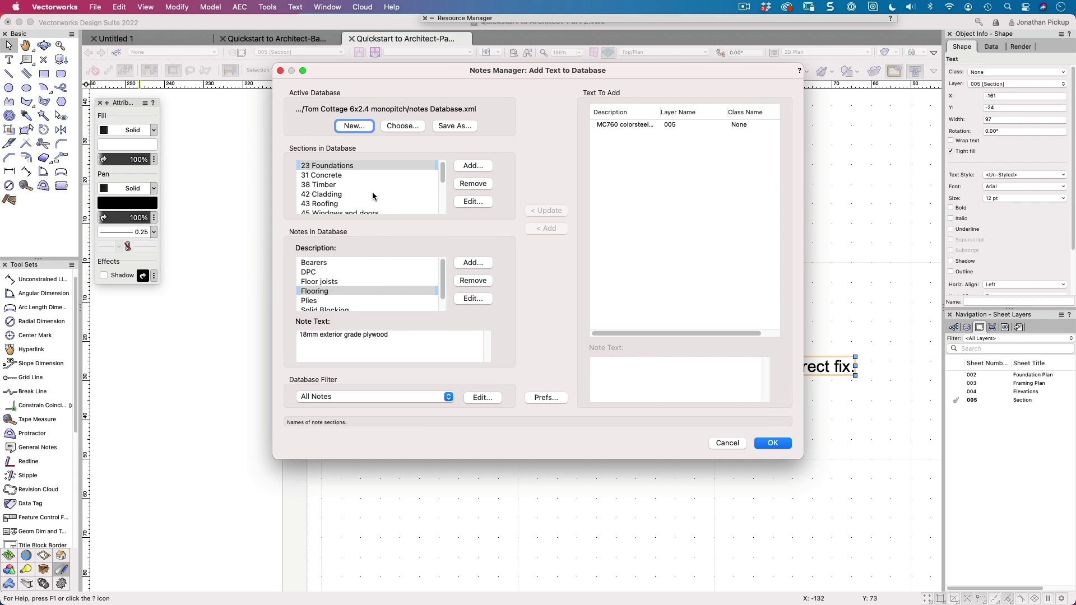
# Add the MC760 cladding text as a note in the 42 Cladding section.
pyautogui.click(325, 195)
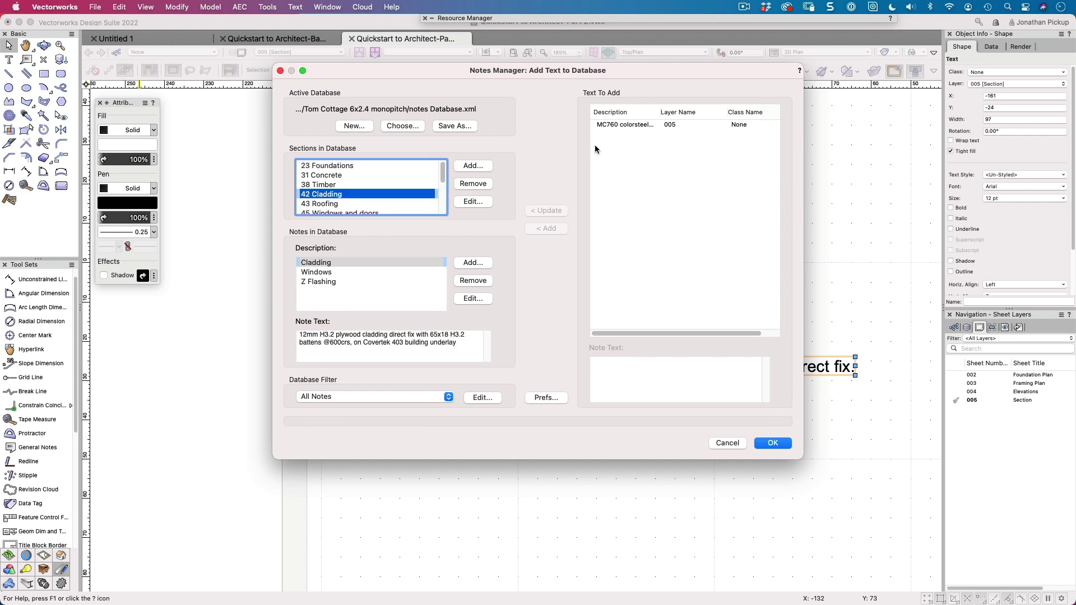
pyautogui.click(612, 126)
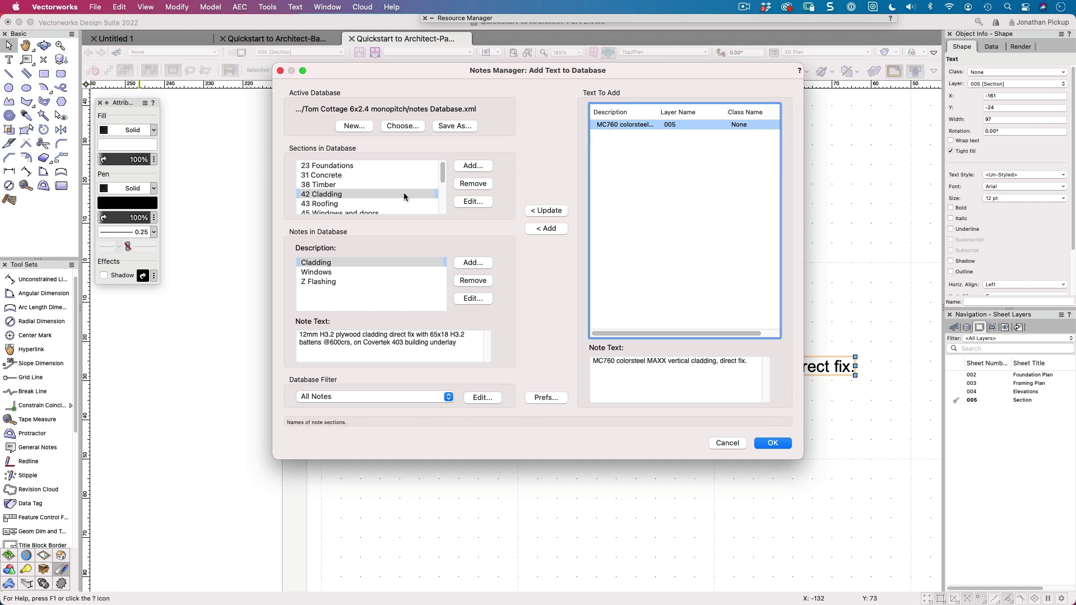
pyautogui.scroll(-1, 404, 192)
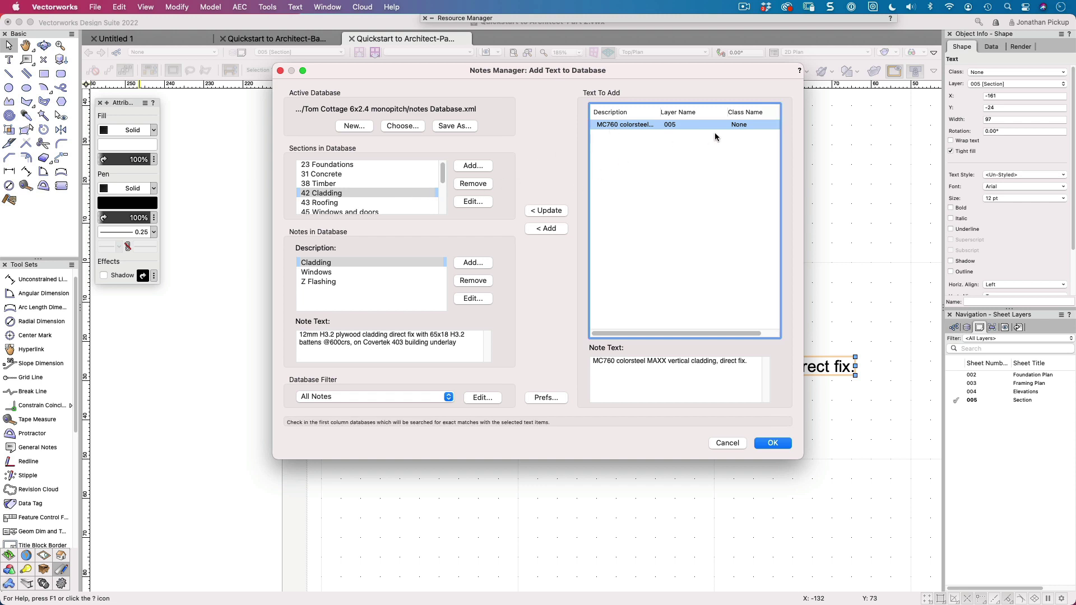
pyautogui.click(547, 228)
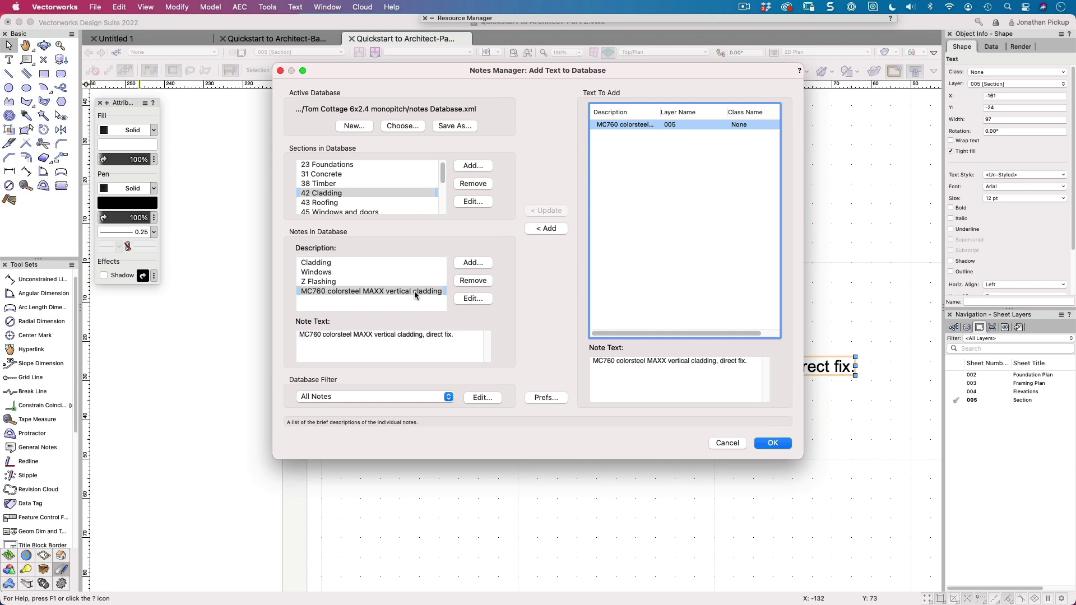
# Give the new note the custom description 'Metal Cladding' and save the notes database.
pyautogui.click(473, 298)
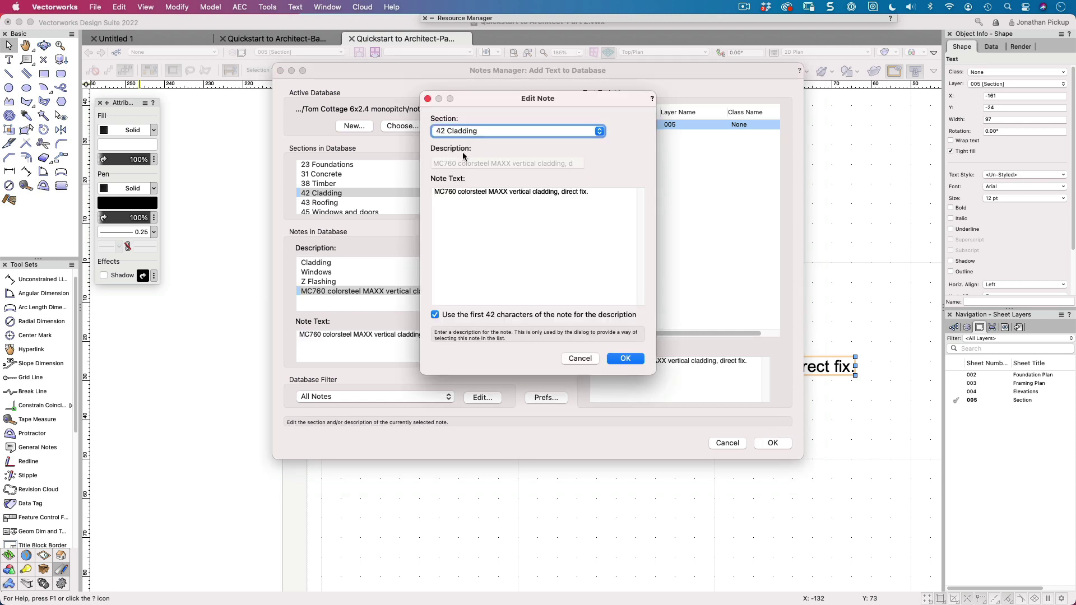
pyautogui.click(435, 314)
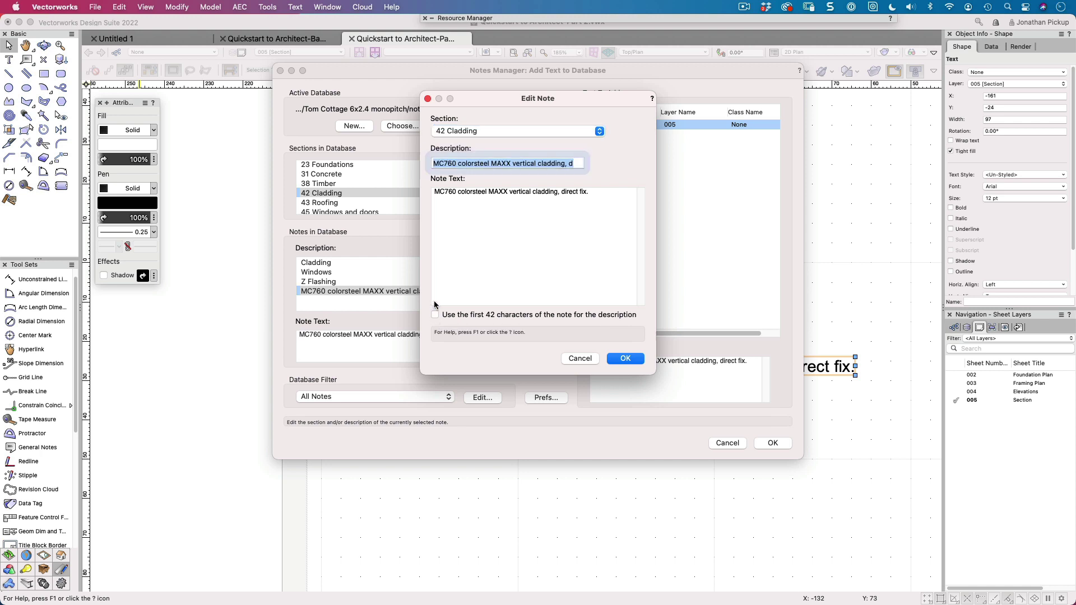
pyautogui.click(438, 164)
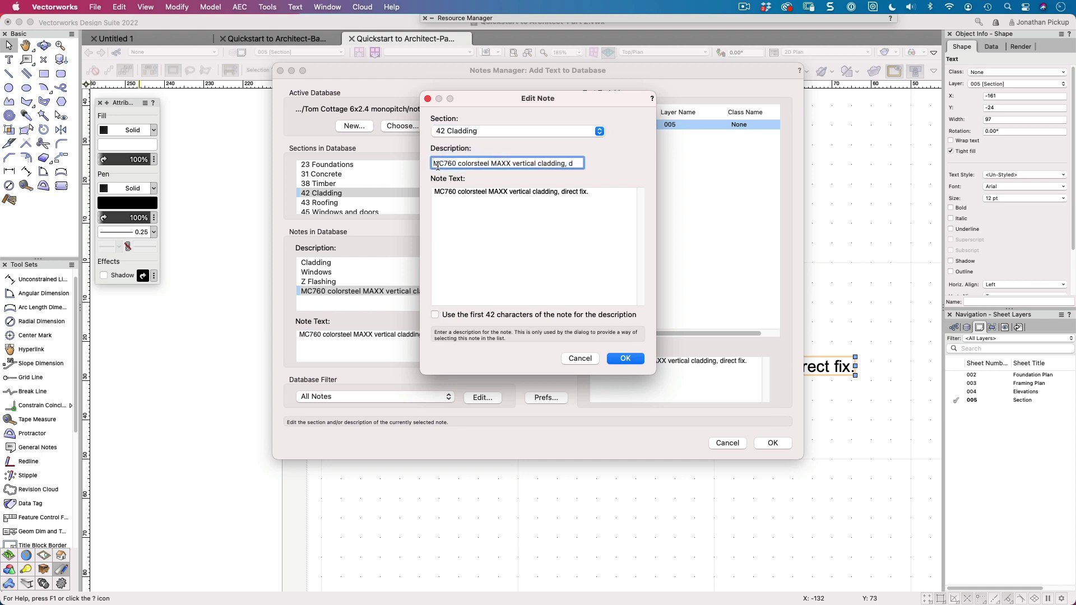
pyautogui.write('Cer')
pyautogui.press('BackSpace')
pyautogui.press('BackSpace')
pyautogui.press('BackSpace')
pyautogui.write('Metal Cla')
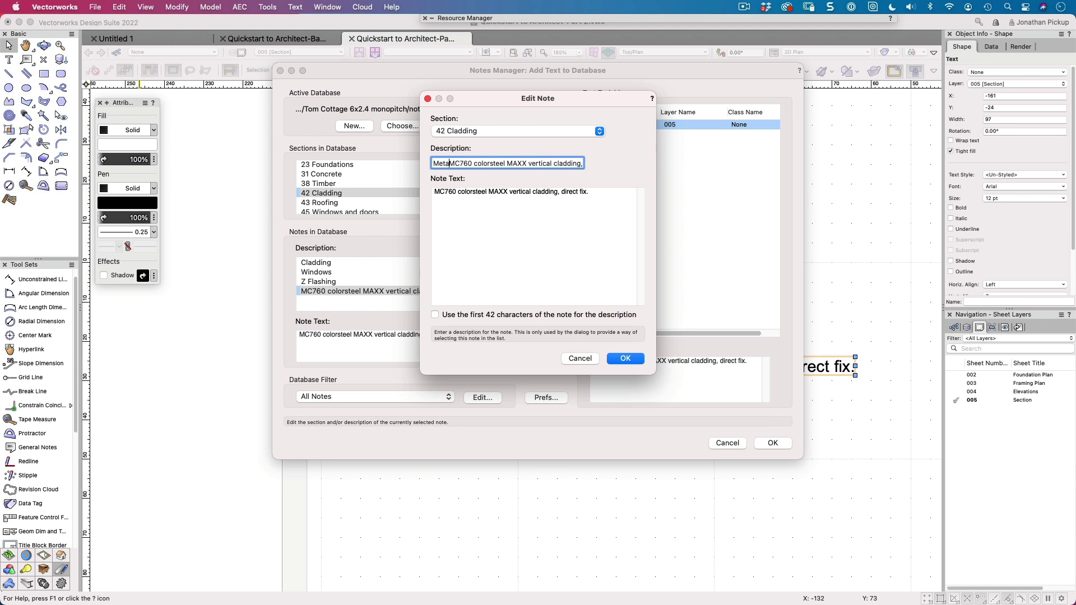
pyautogui.write('dding')
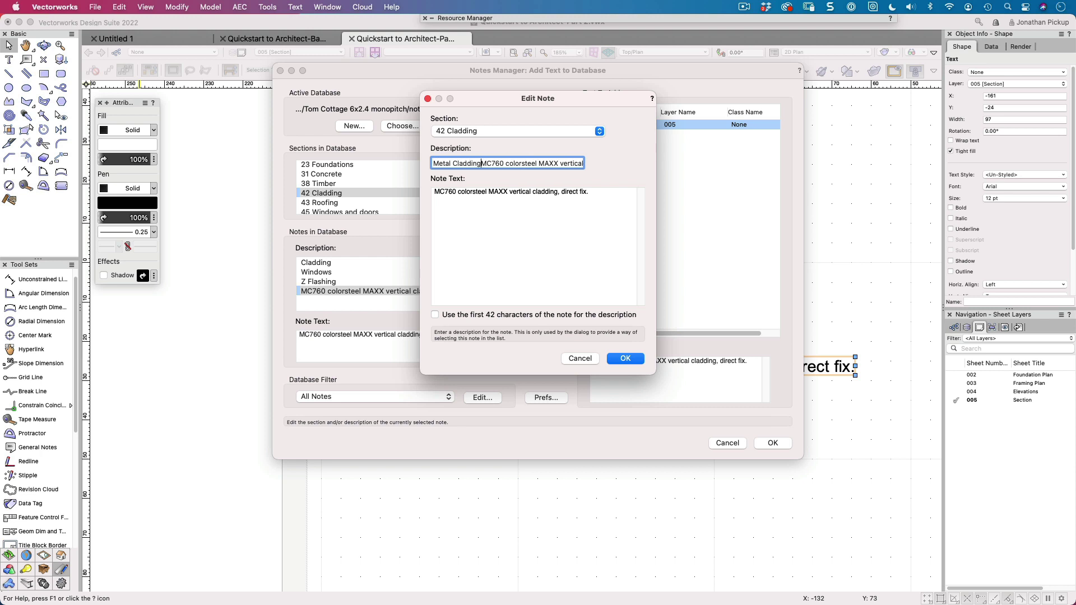
pyautogui.press('super+a')
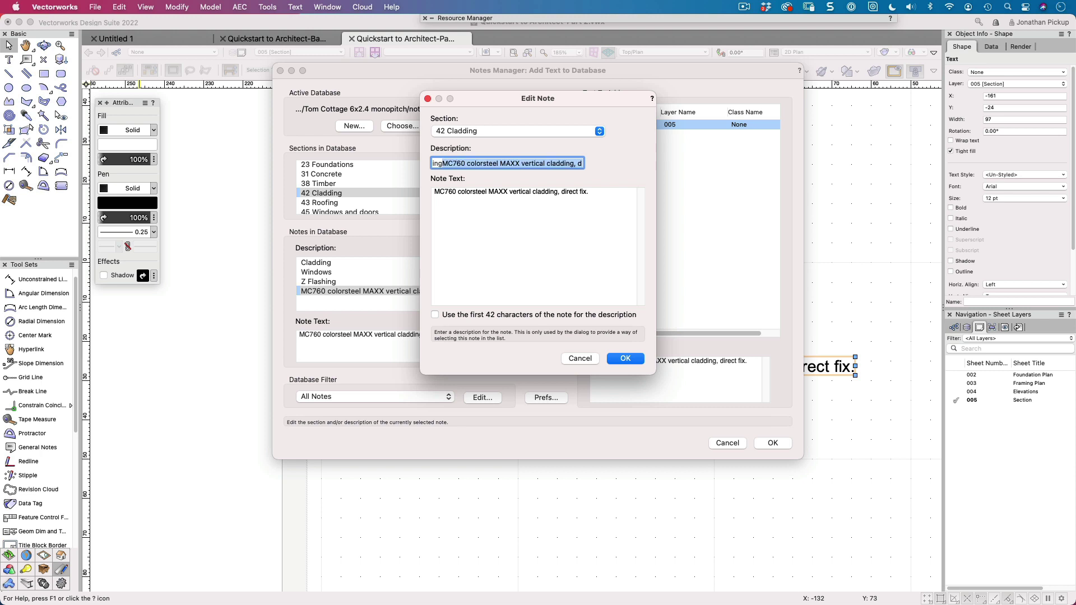
pyautogui.press('BackSpace')
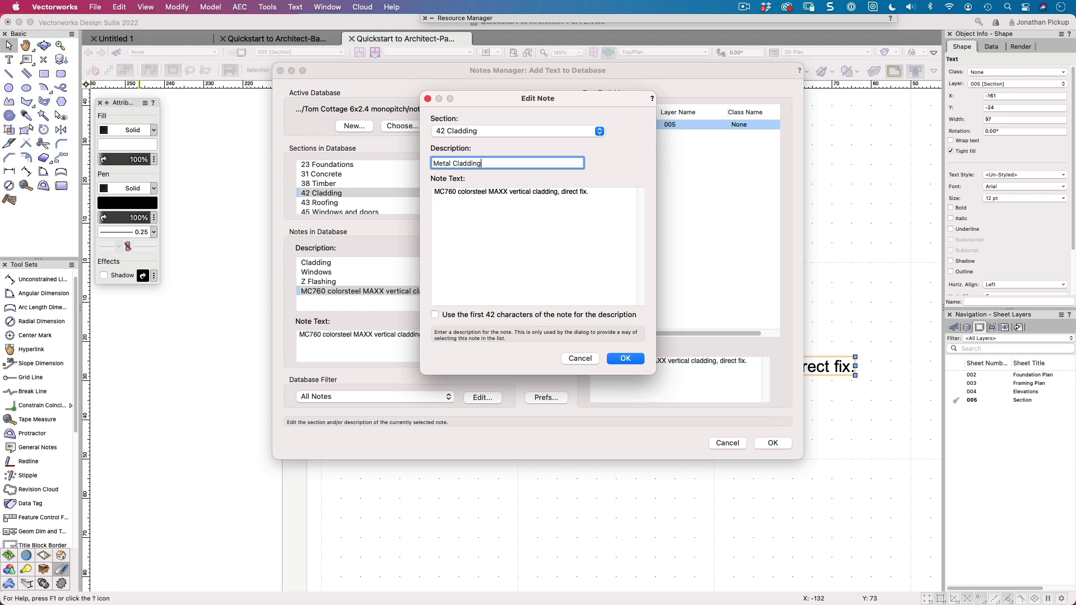
pyautogui.click(625, 359)
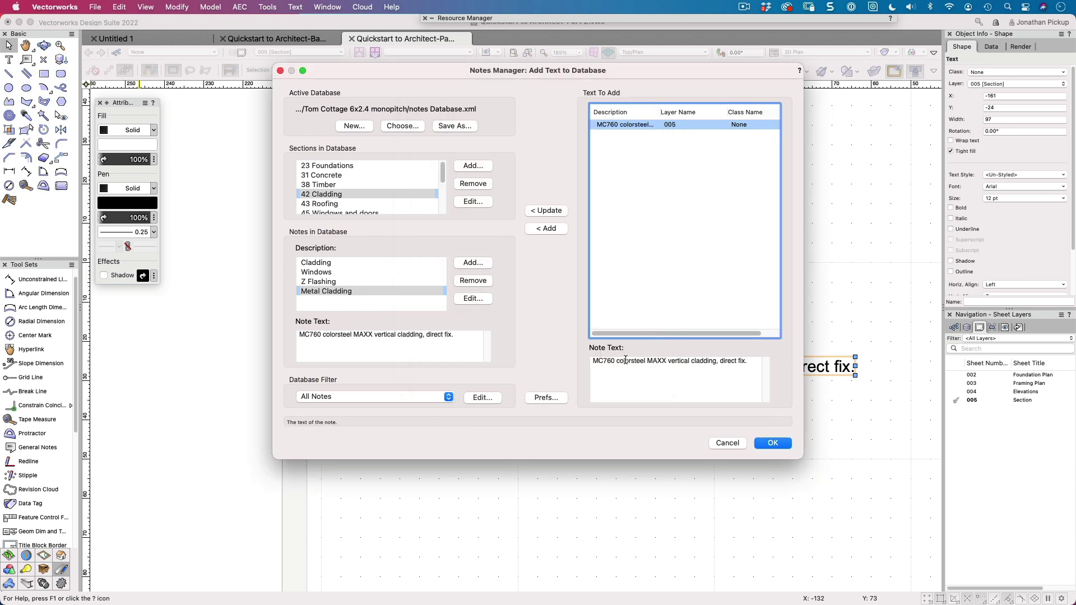
pyautogui.click(773, 443)
pyautogui.click(640, 215)
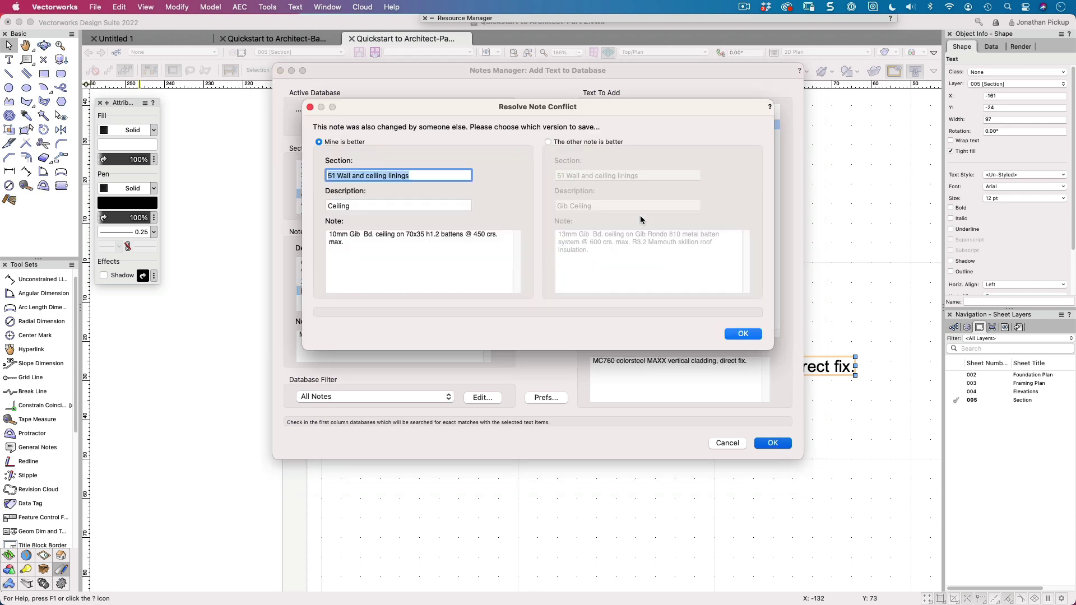
# Keep your version of the conflicting note, then choose Metal Cladding from the Tom Cottage notes database.
pyautogui.click(739, 331)
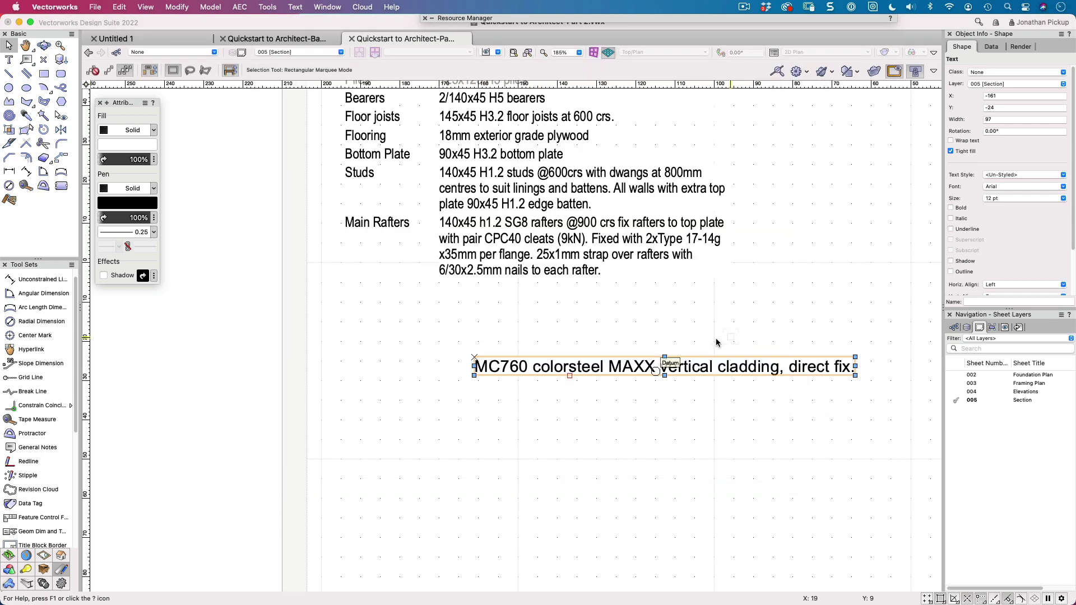
pyautogui.doubleClick(472, 253)
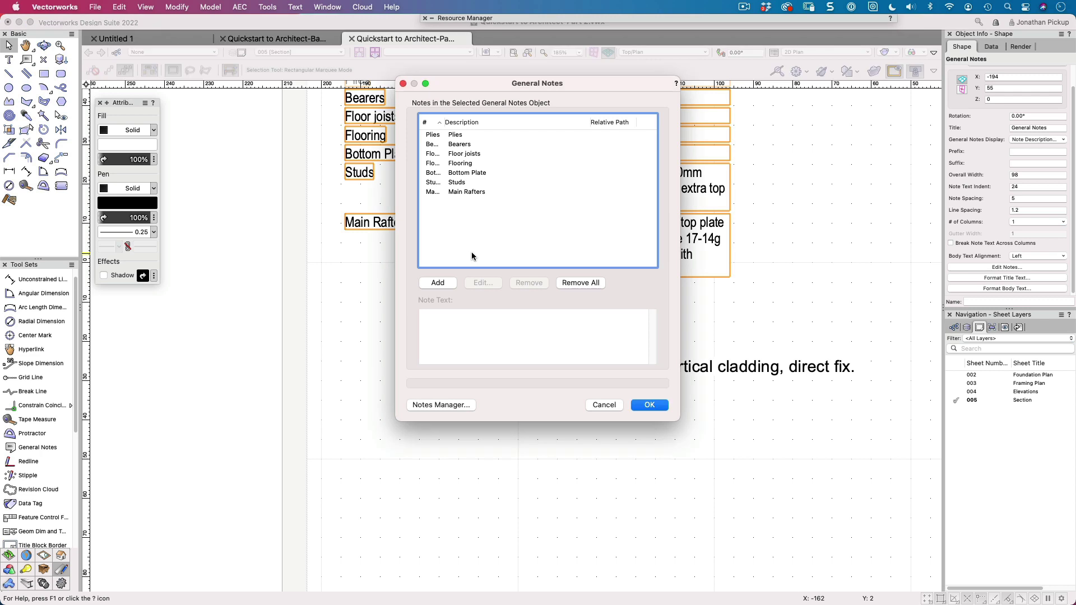
pyautogui.click(439, 283)
pyautogui.click(485, 96)
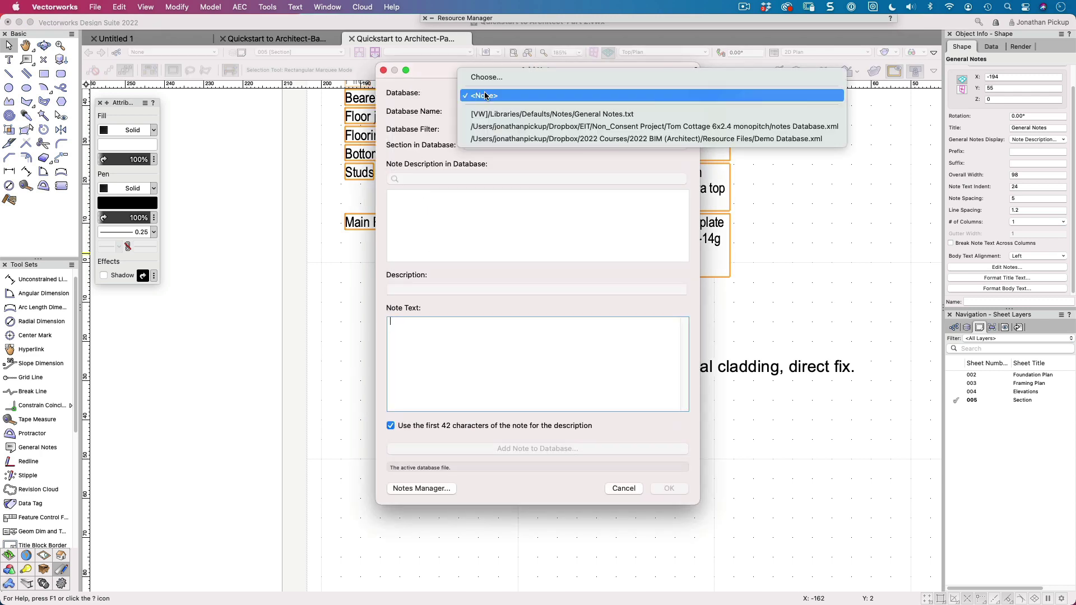
pyautogui.click(486, 126)
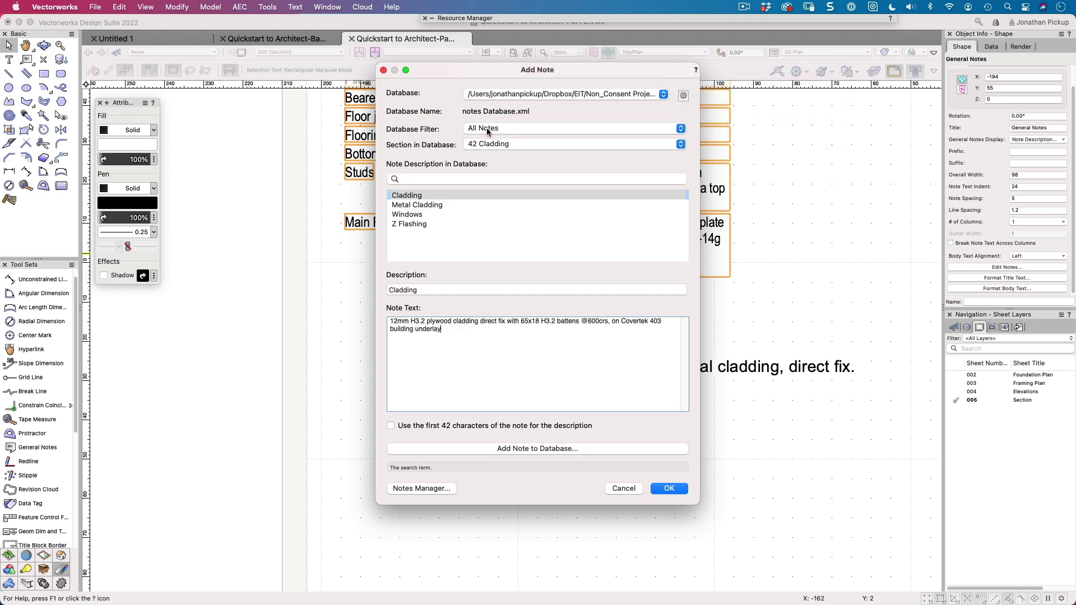
pyautogui.click(405, 205)
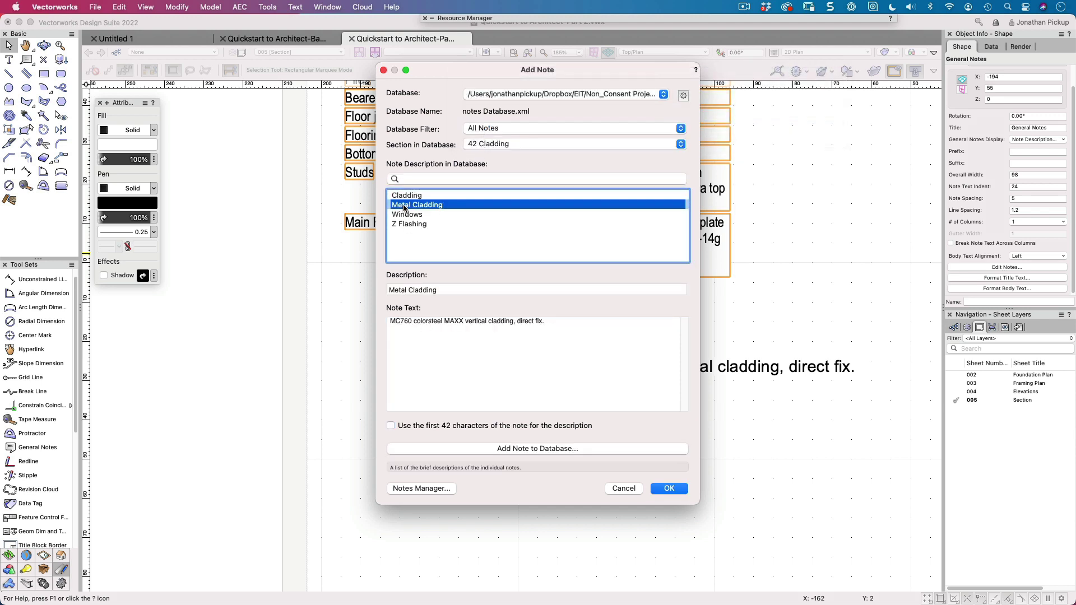
# Add Metal Cladding to the General Notes table, positioned between Studs and Main Rafters.
pyautogui.click(670, 489)
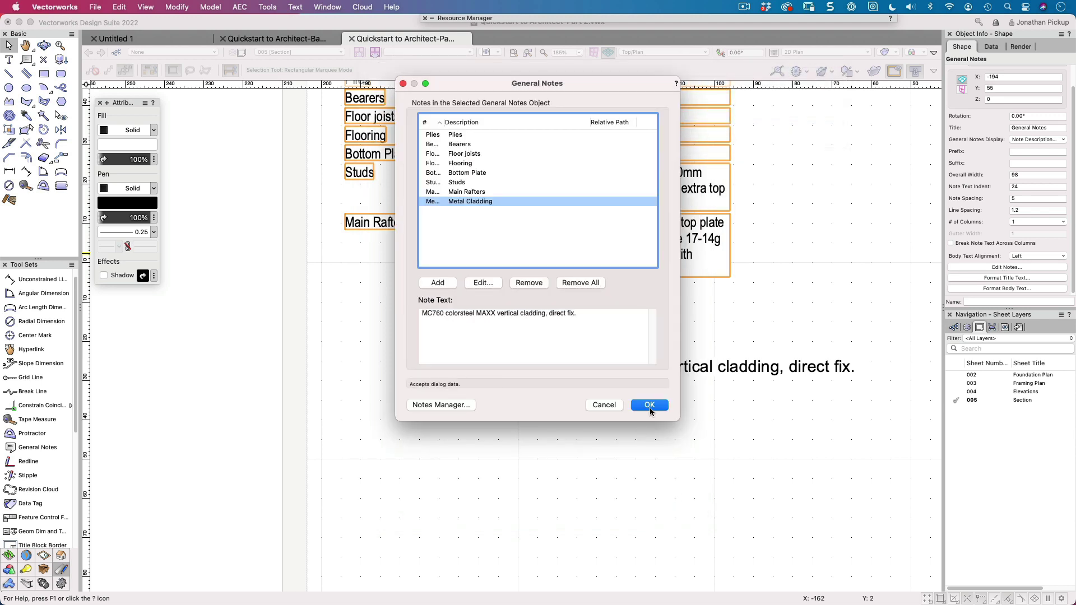
pyautogui.moveTo(434, 208)
pyautogui.mouseDown()
pyautogui.moveTo(432, 180)
pyautogui.moveTo(433, 189)
pyautogui.mouseUp()
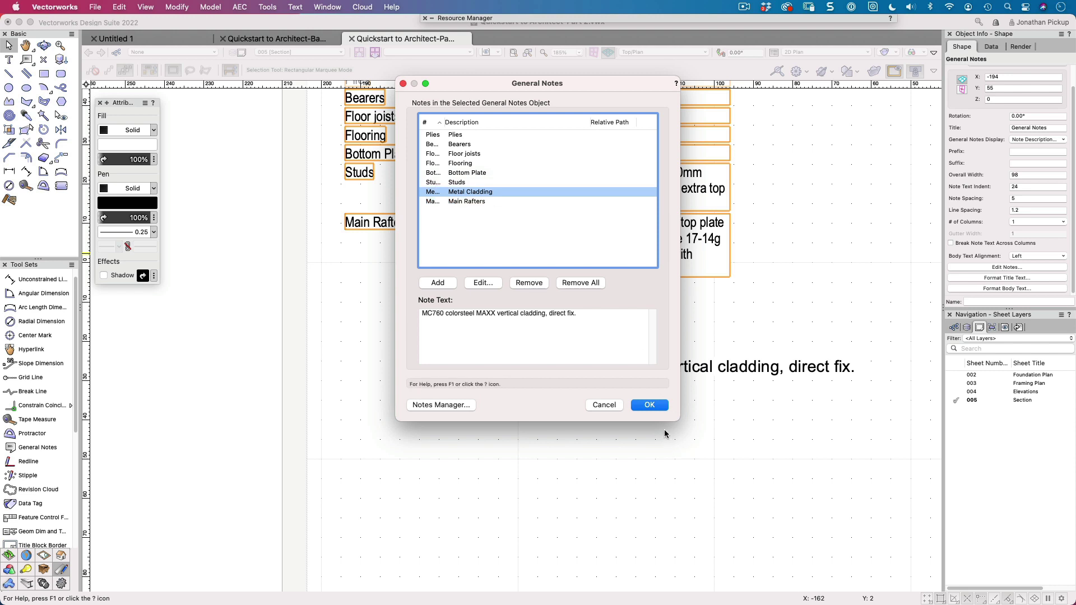
pyautogui.click(648, 405)
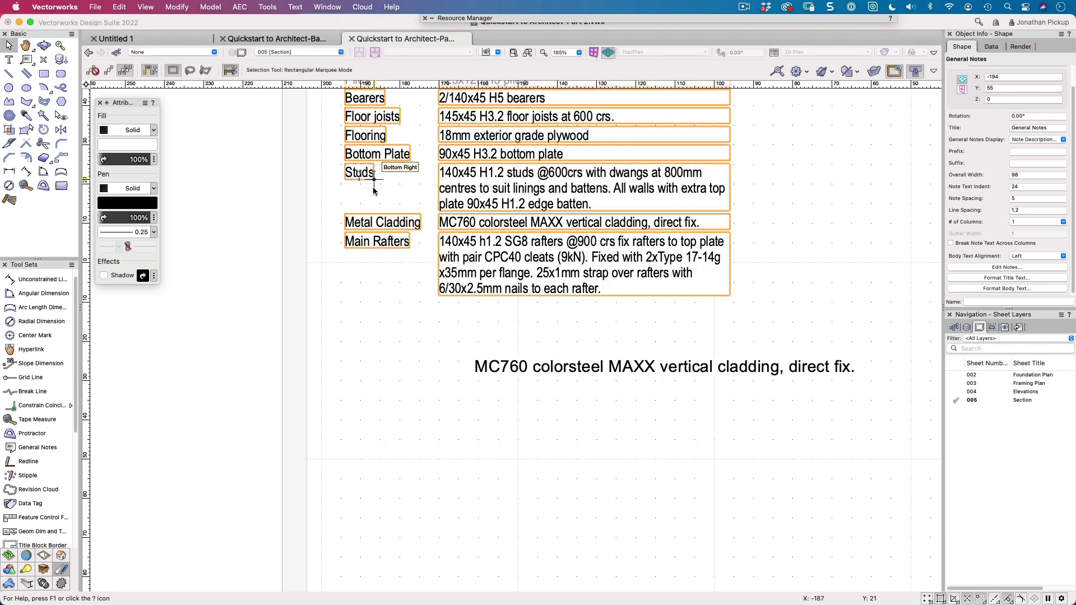
# Reverse the note order so Studs, Bottom Plate, Flooring, Floor joists, Bearers follow, Plies last.
pyautogui.scroll(4, 364, 236)
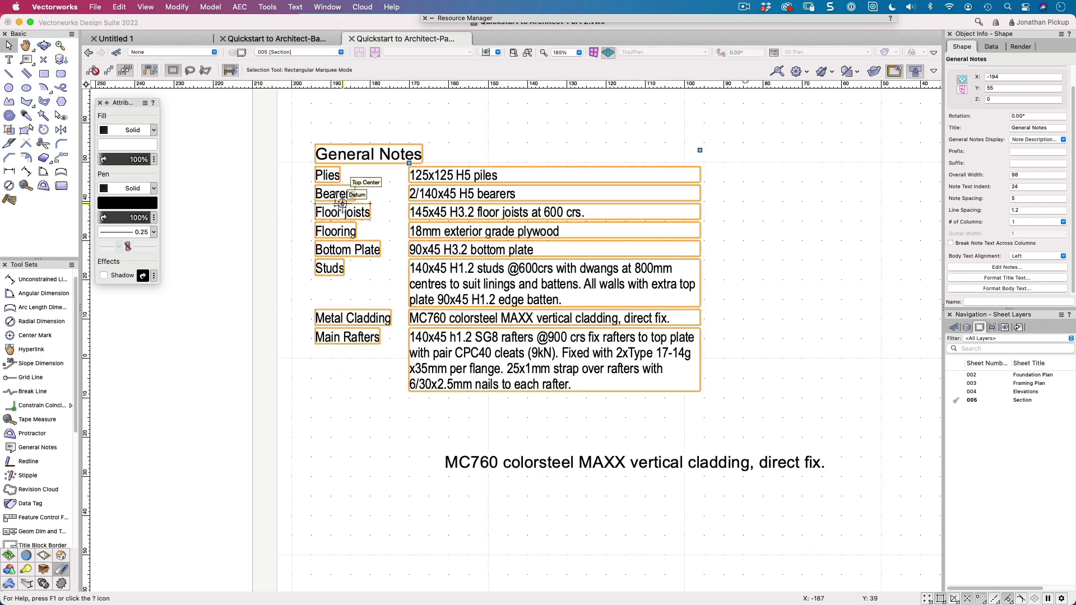
pyautogui.doubleClick(340, 176)
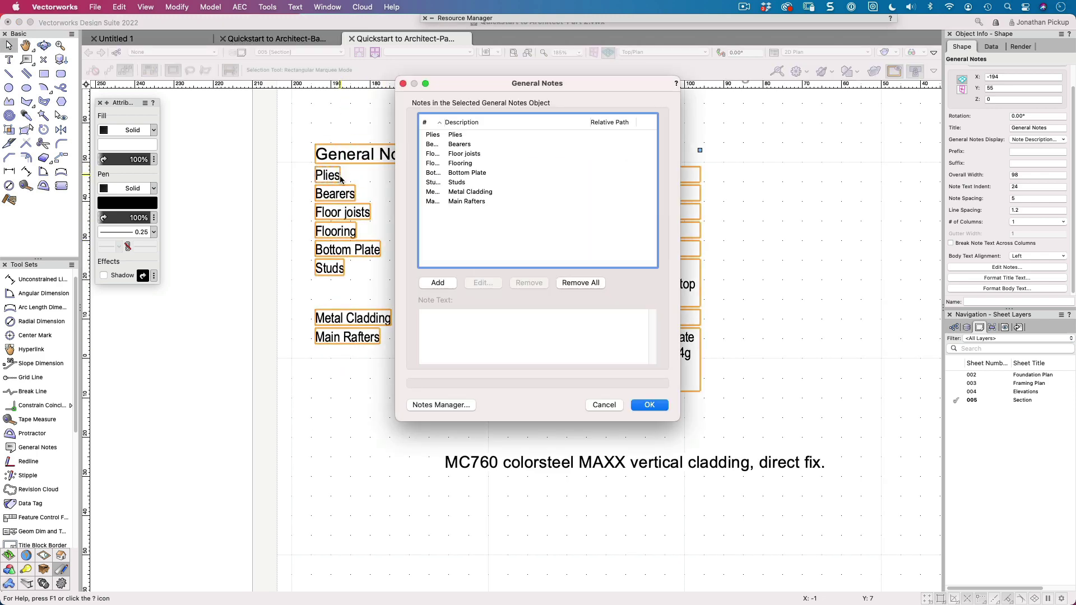
pyautogui.moveTo(436, 140); pyautogui.dragTo(432, 205)
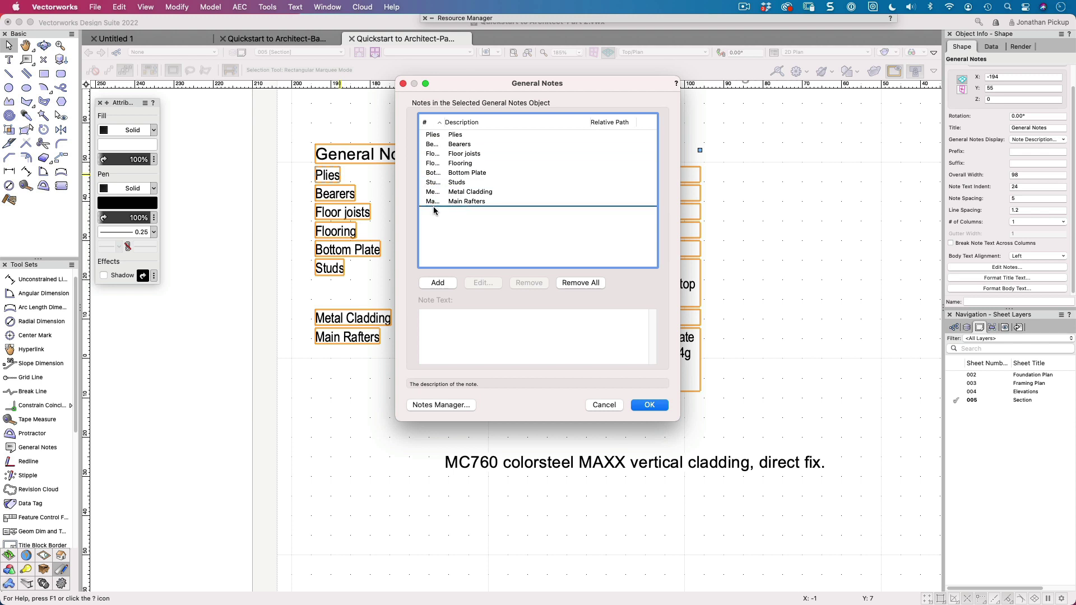
pyautogui.moveTo(432, 136); pyautogui.dragTo(430, 198)
pyautogui.moveTo(432, 137); pyautogui.dragTo(433, 188)
pyautogui.moveTo(432, 136); pyautogui.dragTo(434, 179)
pyautogui.moveTo(434, 139); pyautogui.dragTo(428, 169)
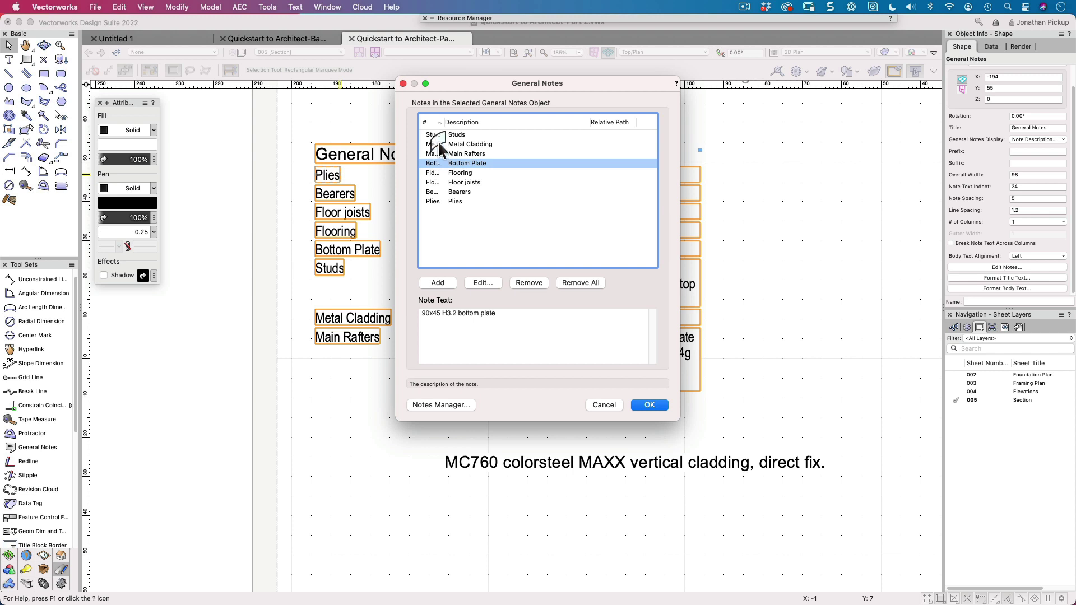
pyautogui.moveTo(437, 135)
pyautogui.mouseDown()
pyautogui.moveTo(431, 161)
pyautogui.moveTo(432, 149)
pyautogui.mouseUp()
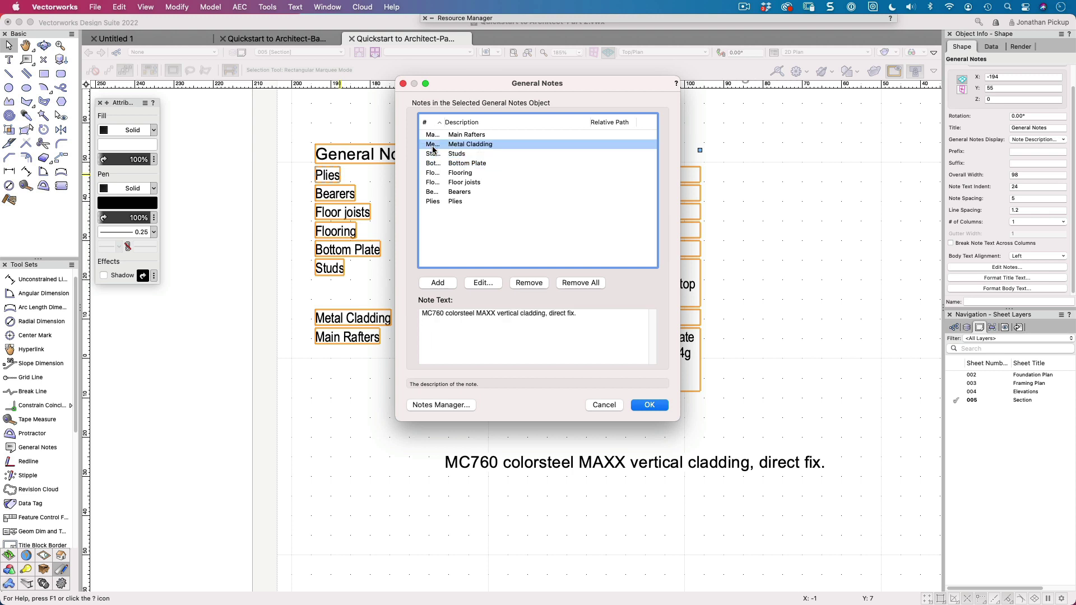
pyautogui.click(648, 404)
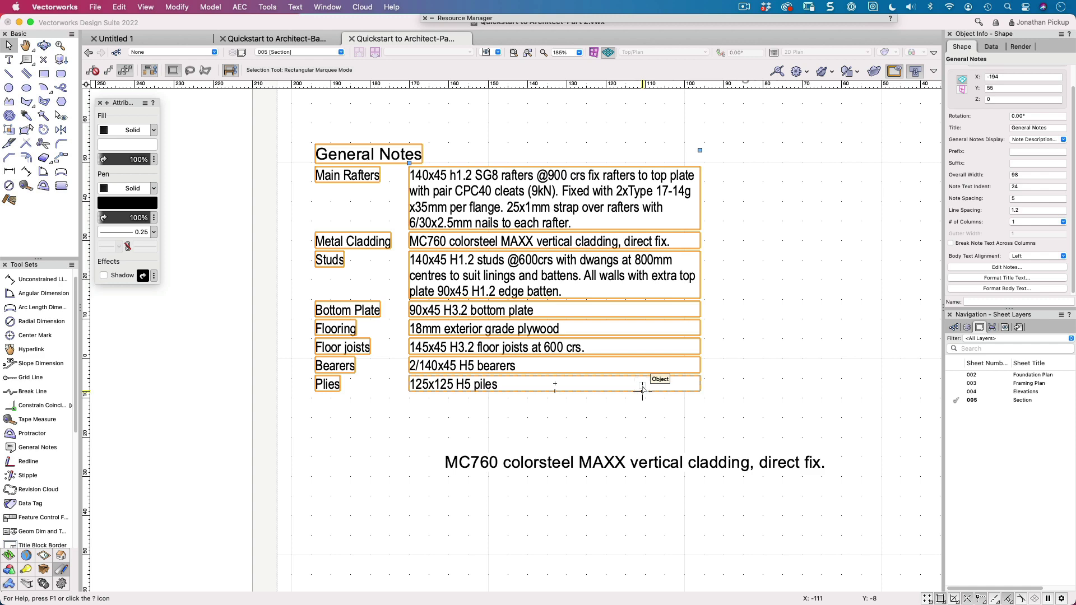
# Zoom out to about 96% and pan until Section A-A sits beside the notes table.
pyautogui.scroll(-5, 642, 364)
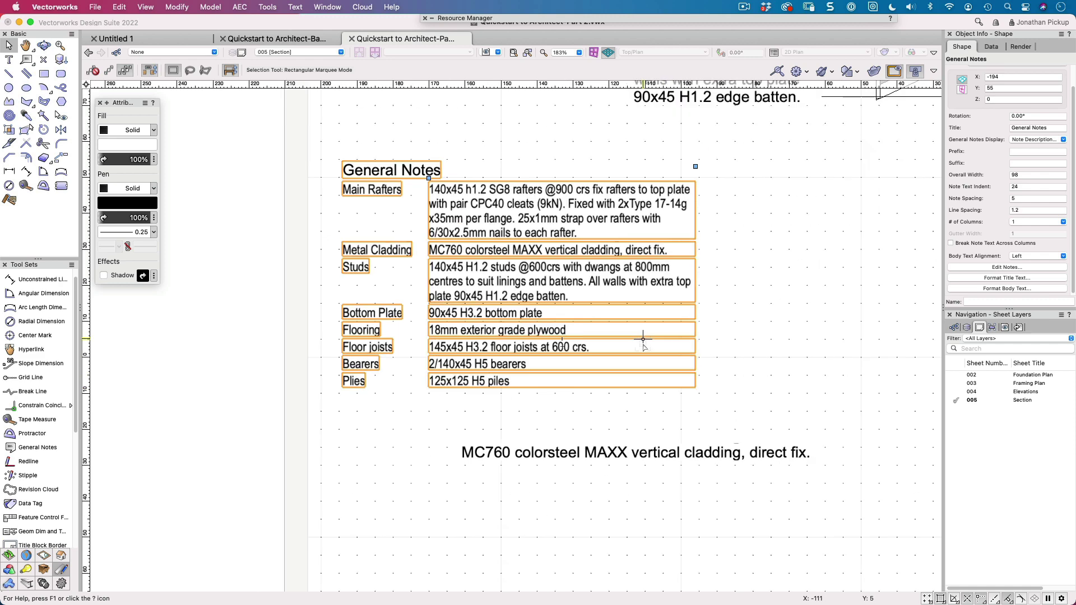
pyautogui.moveTo(644, 339)
pyautogui.mouseDown()
pyautogui.moveTo(576, 319)
pyautogui.moveTo(469, 343)
pyautogui.mouseUp()
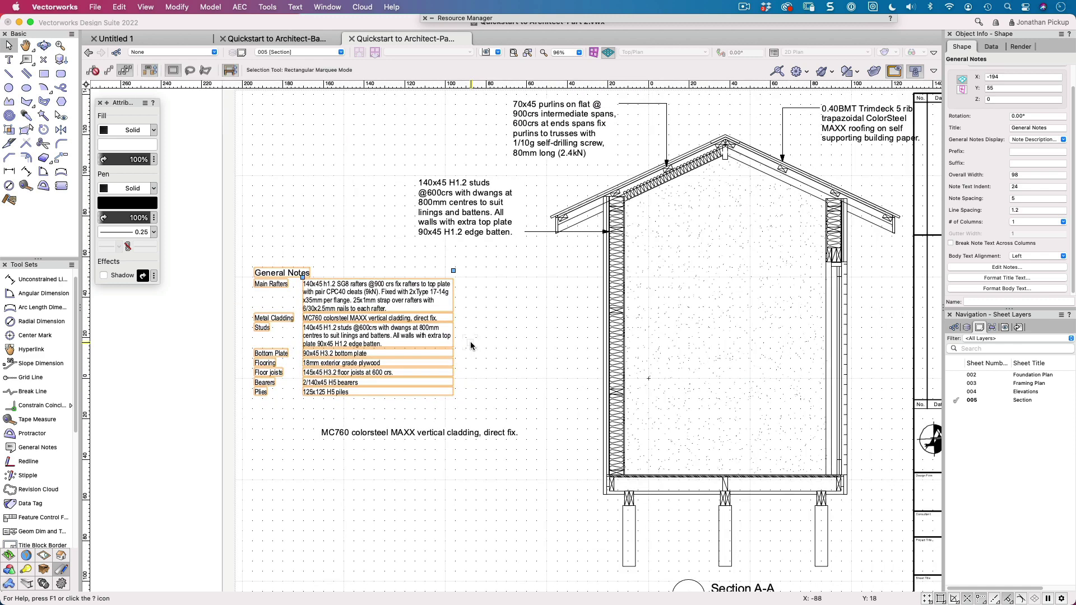